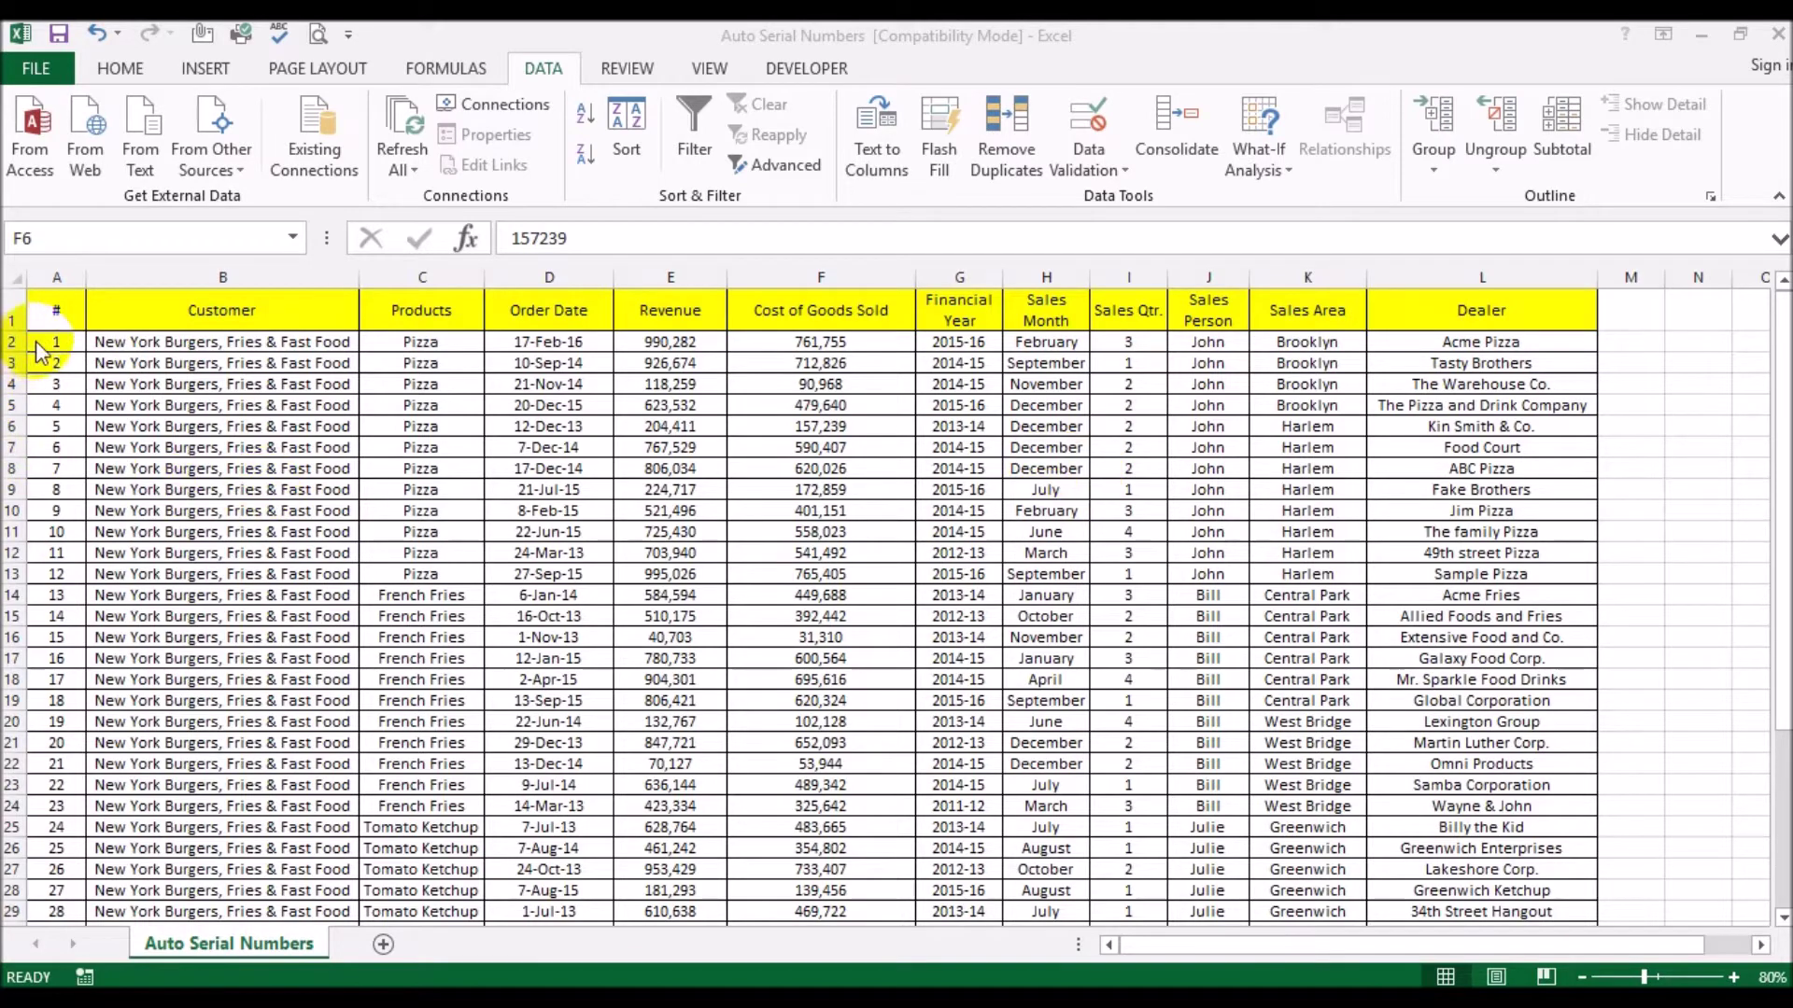
Step: Check the typed serial numbers, filter Order Date to exclude 2016 and 2013, then remove filtering
{"action": "left_click", "coordinate": [48, 363]}
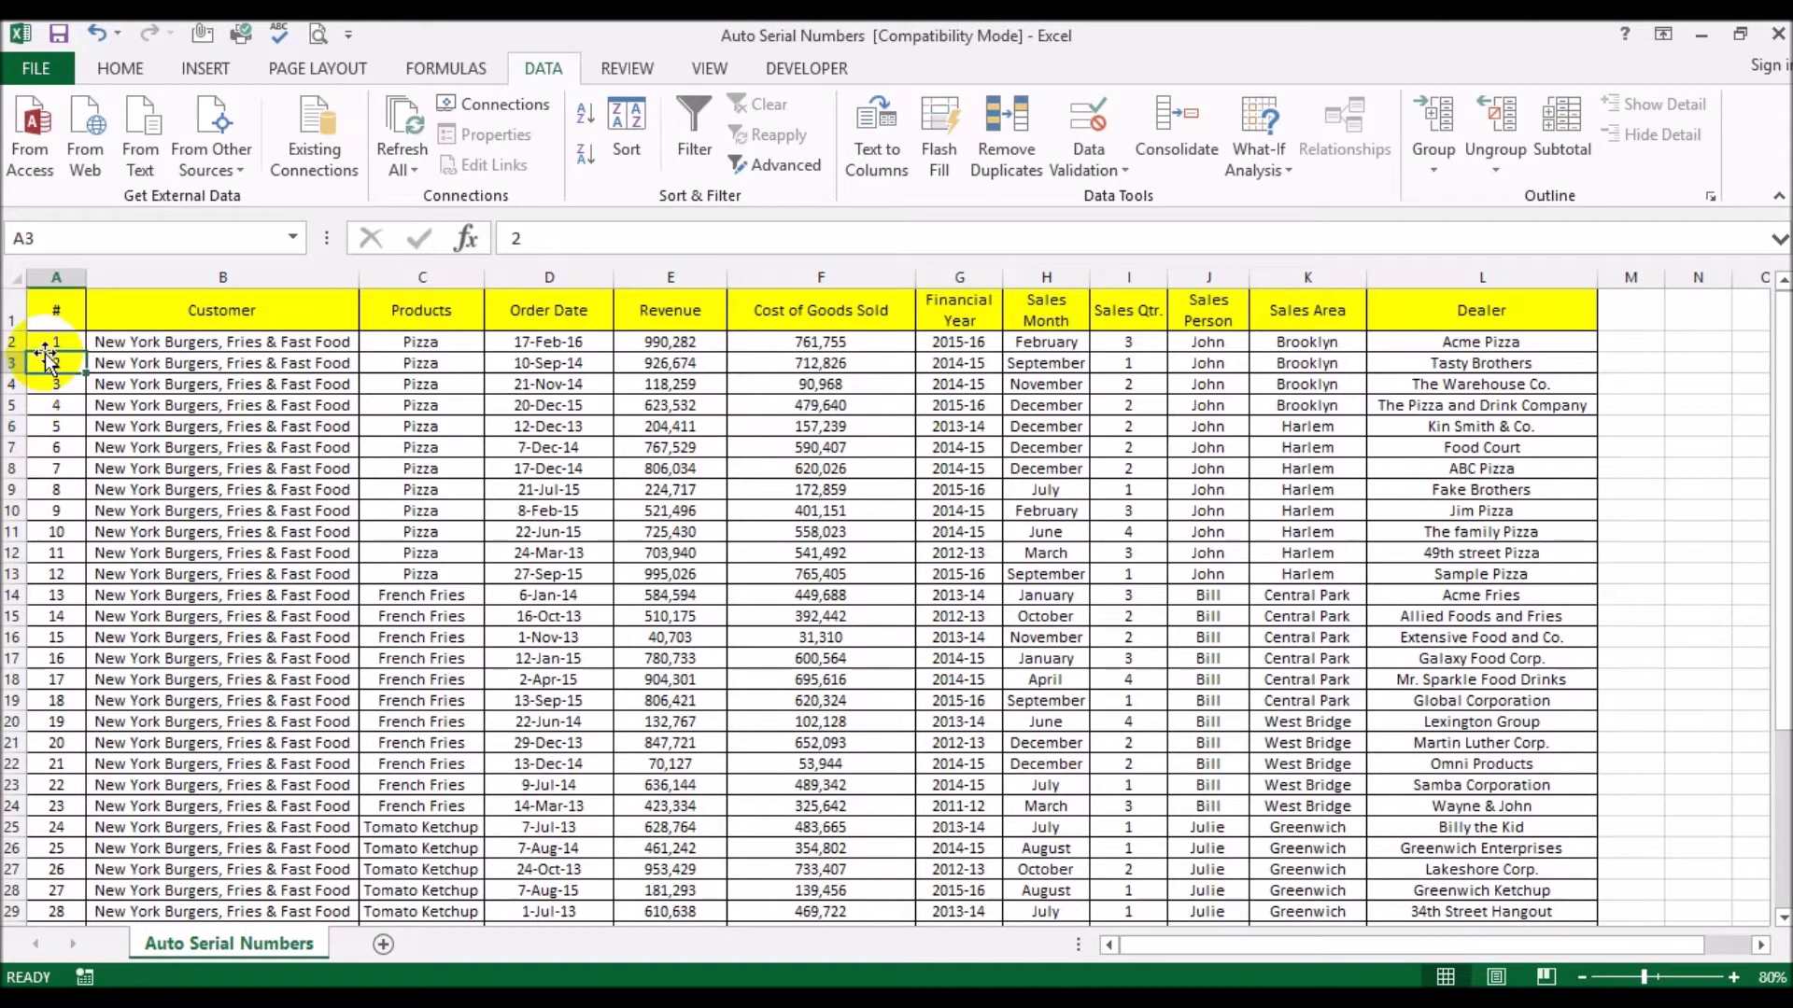
{"action": "left_click", "coordinate": [50, 343]}
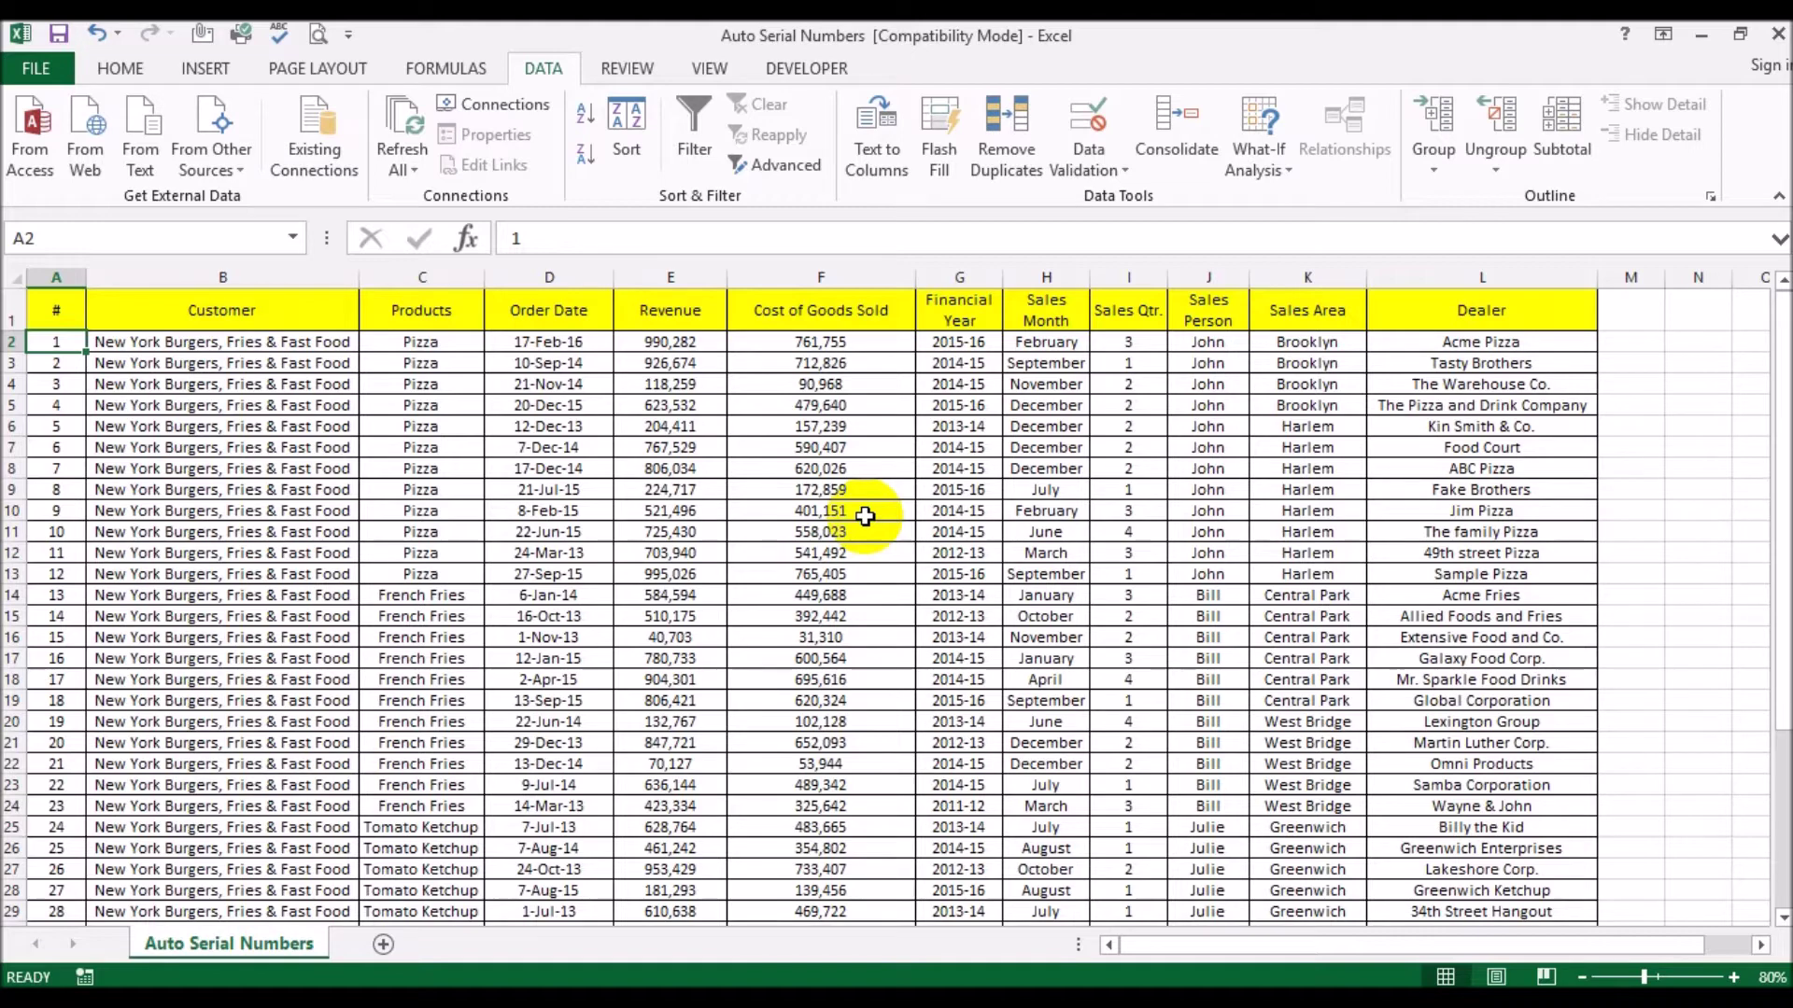
{"action": "left_click", "coordinate": [12, 310]}
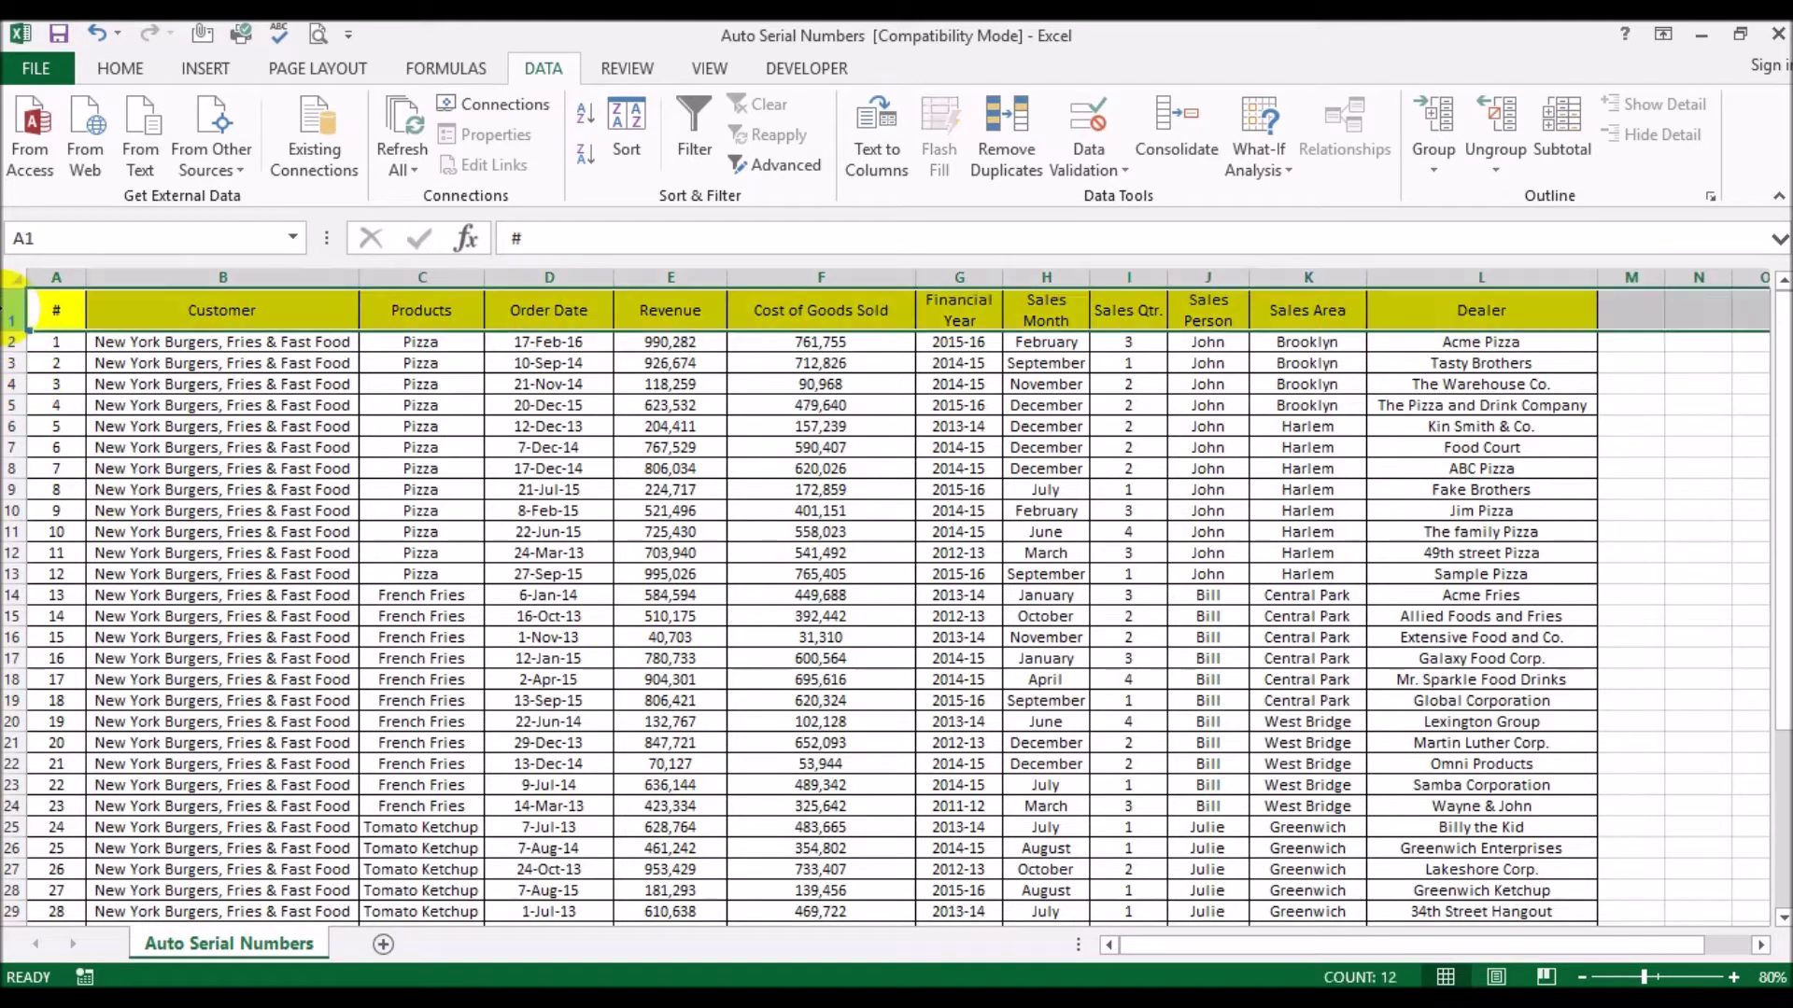
{"action": "left_click", "coordinate": [694, 131]}
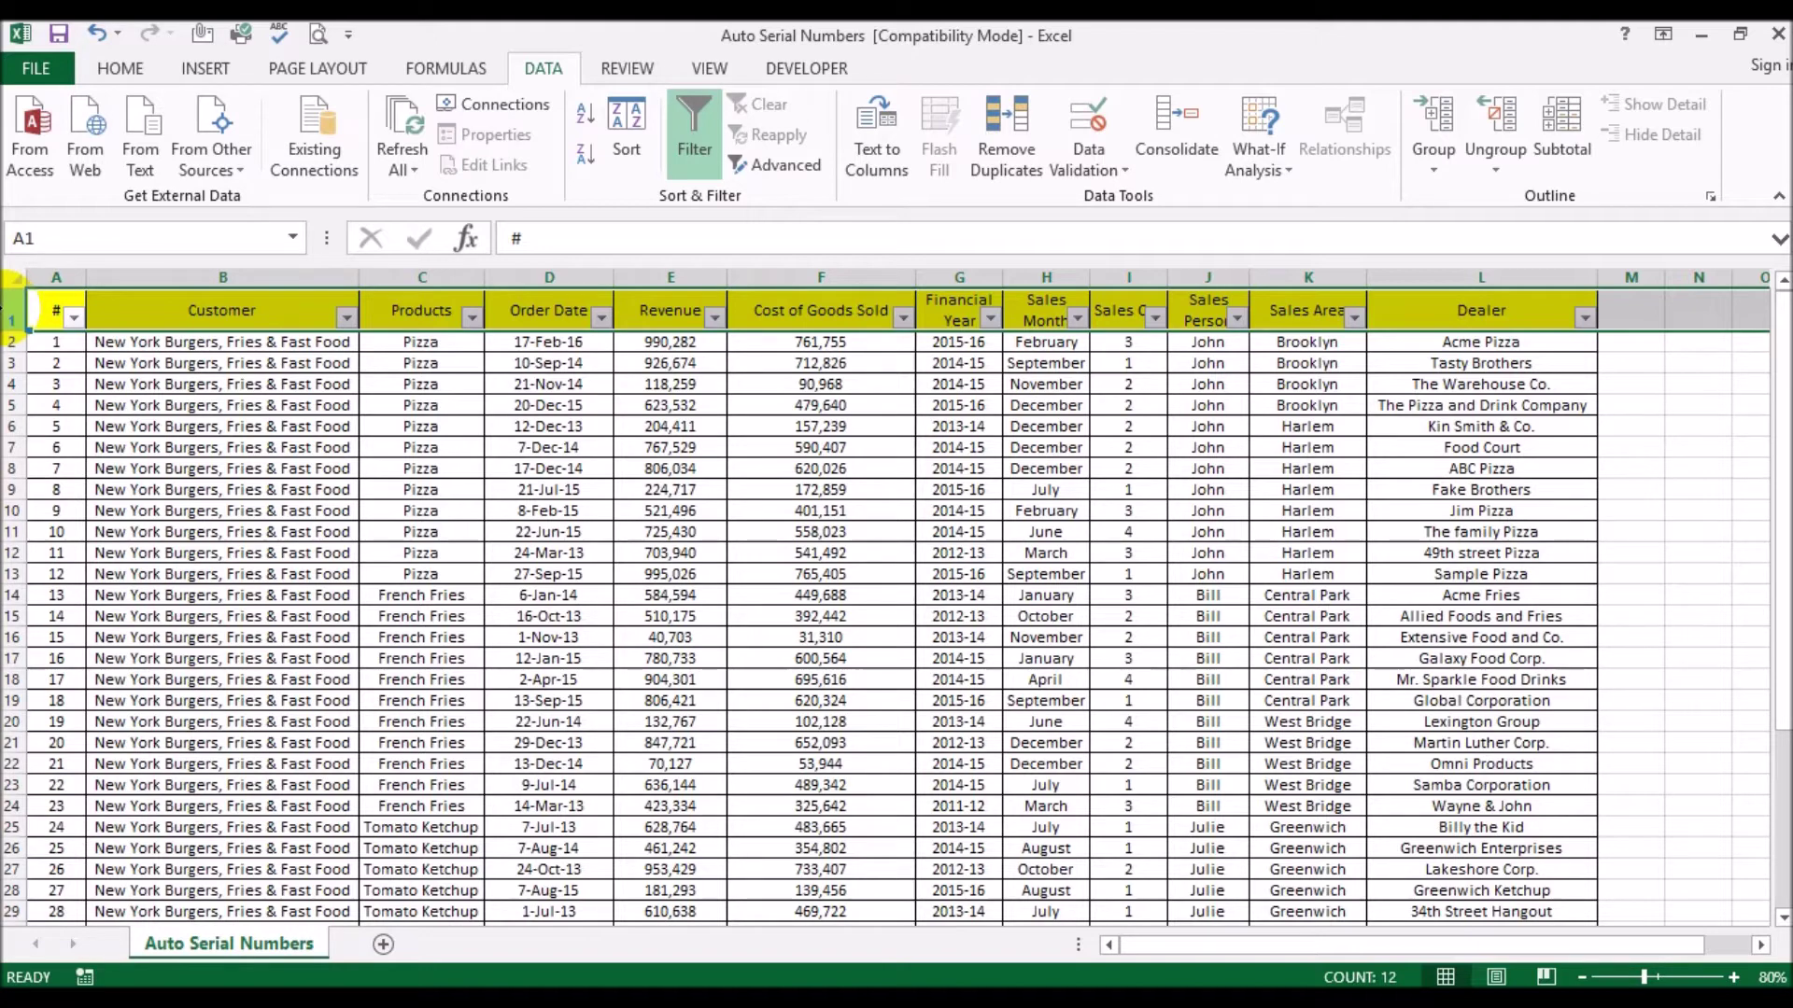
{"action": "left_click", "coordinate": [599, 319]}
{"action": "left_click", "coordinate": [339, 598]}
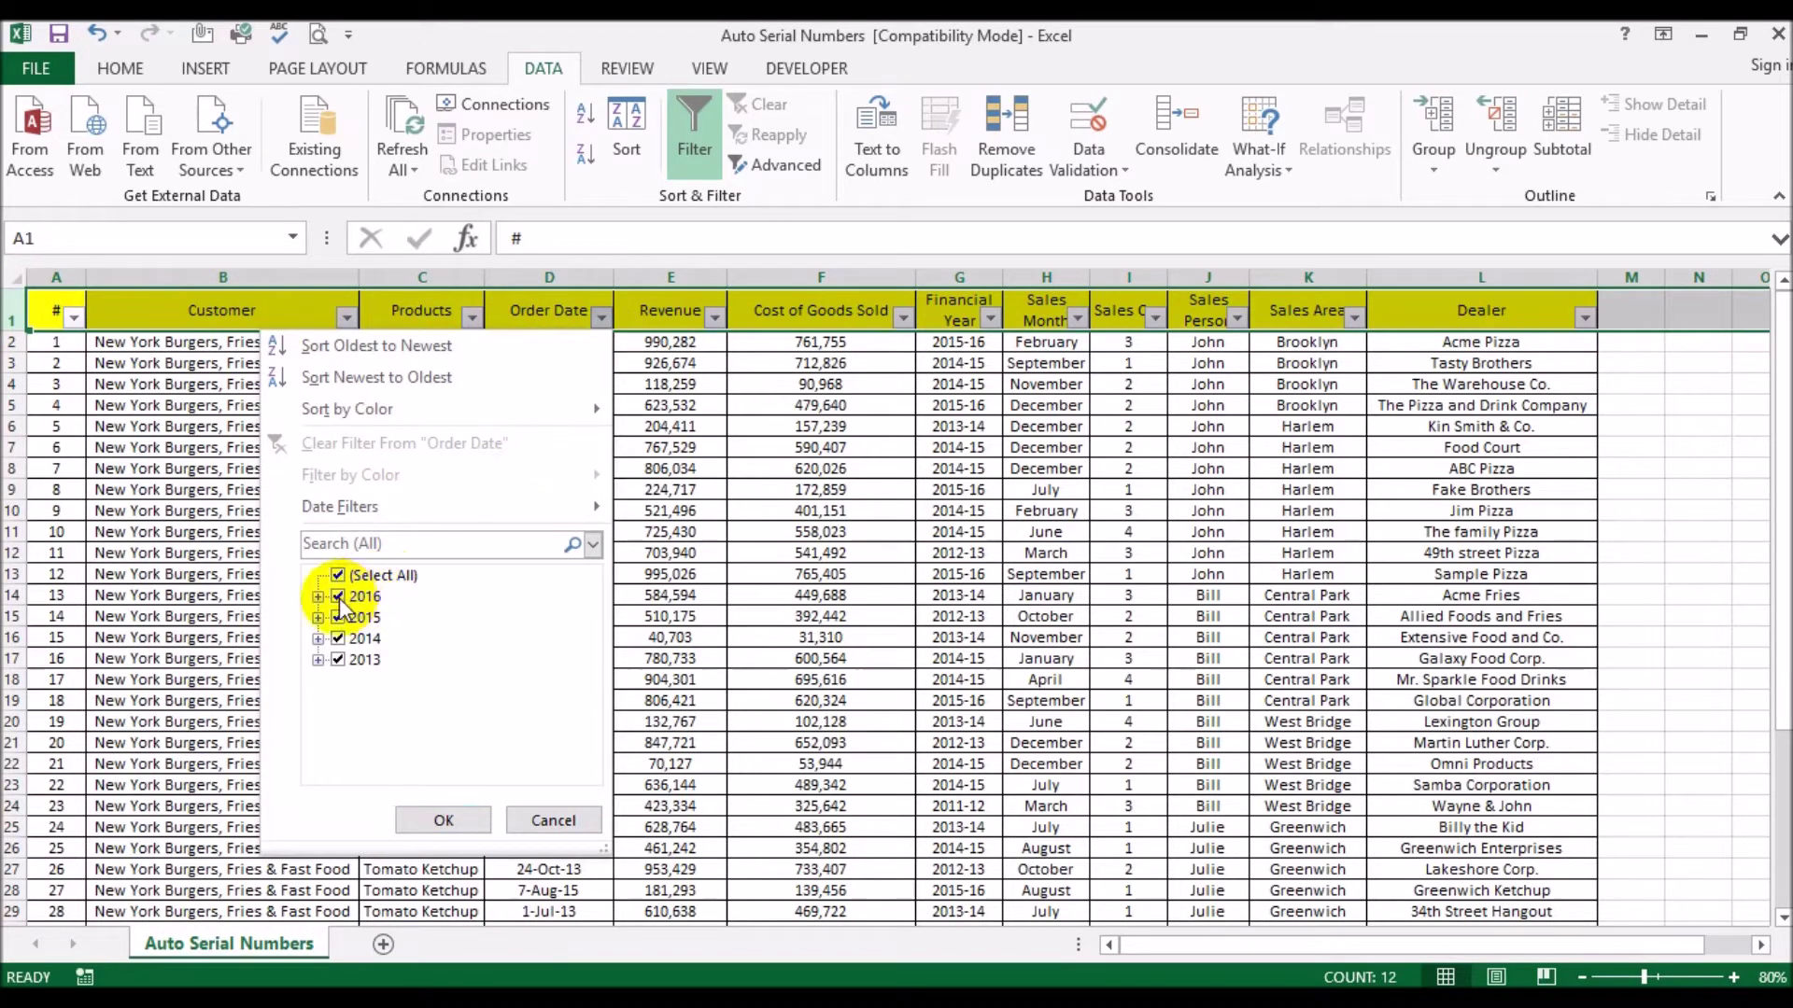
{"action": "left_click", "coordinate": [339, 660]}
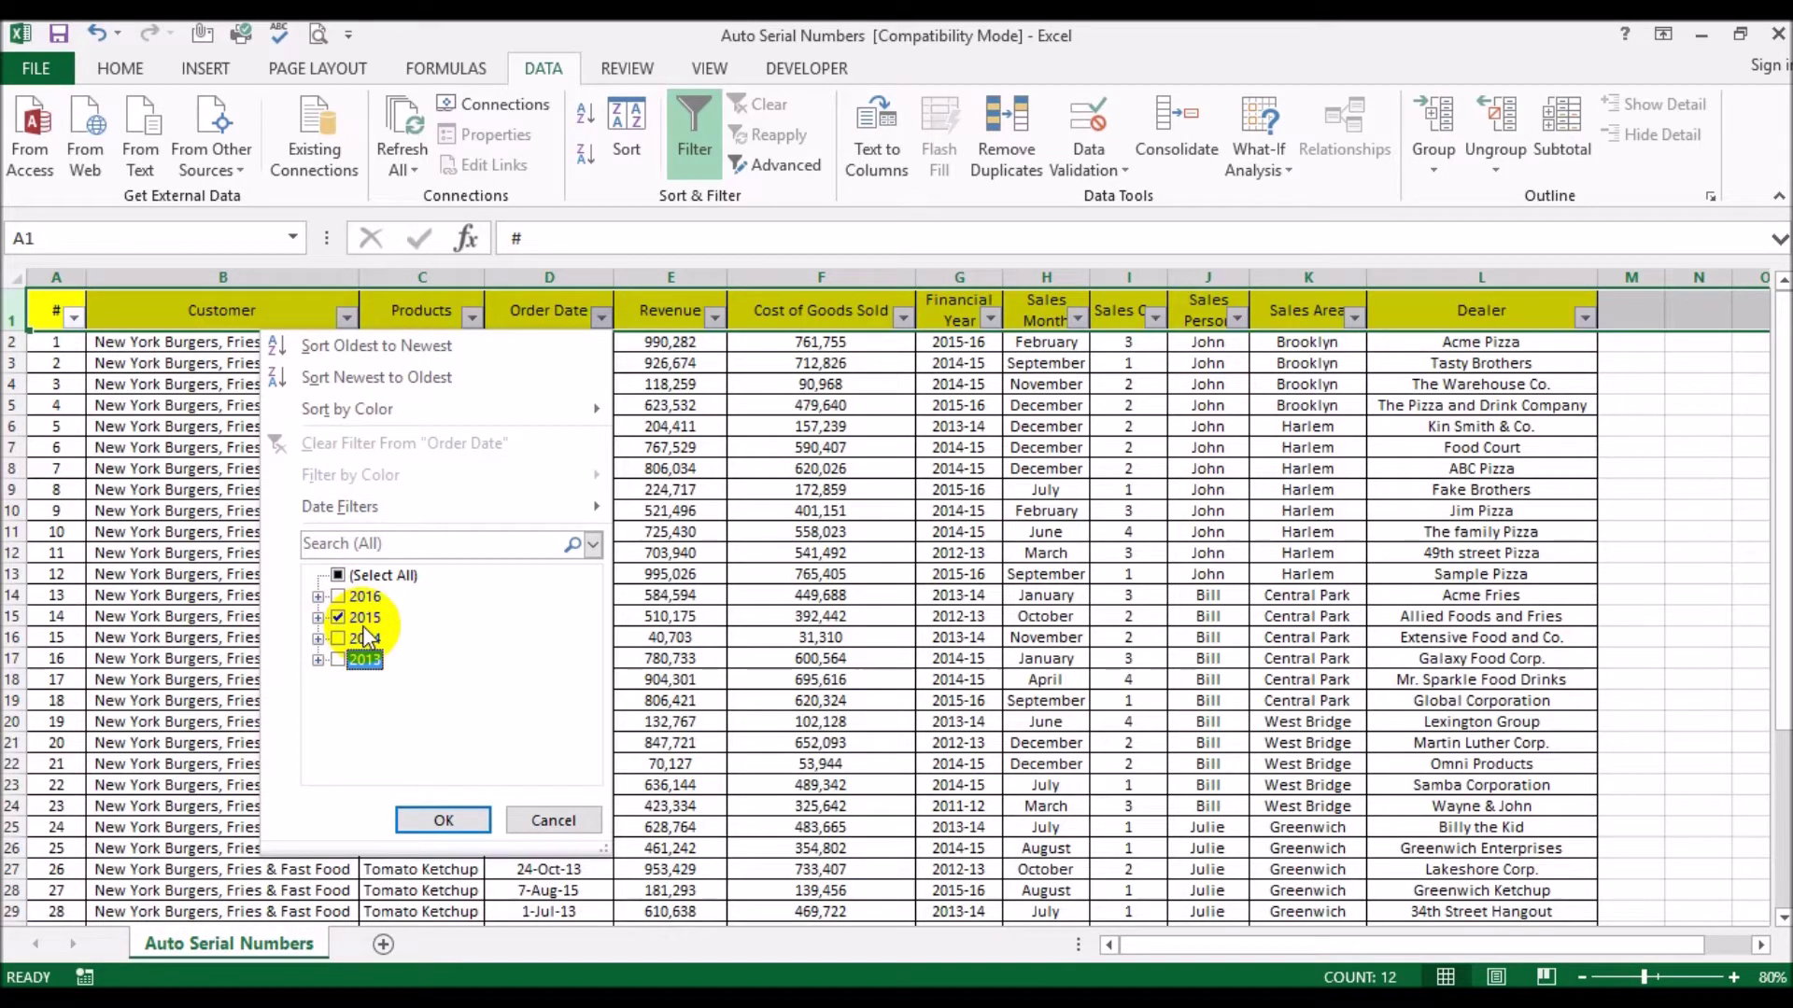
{"action": "left_click", "coordinate": [452, 820]}
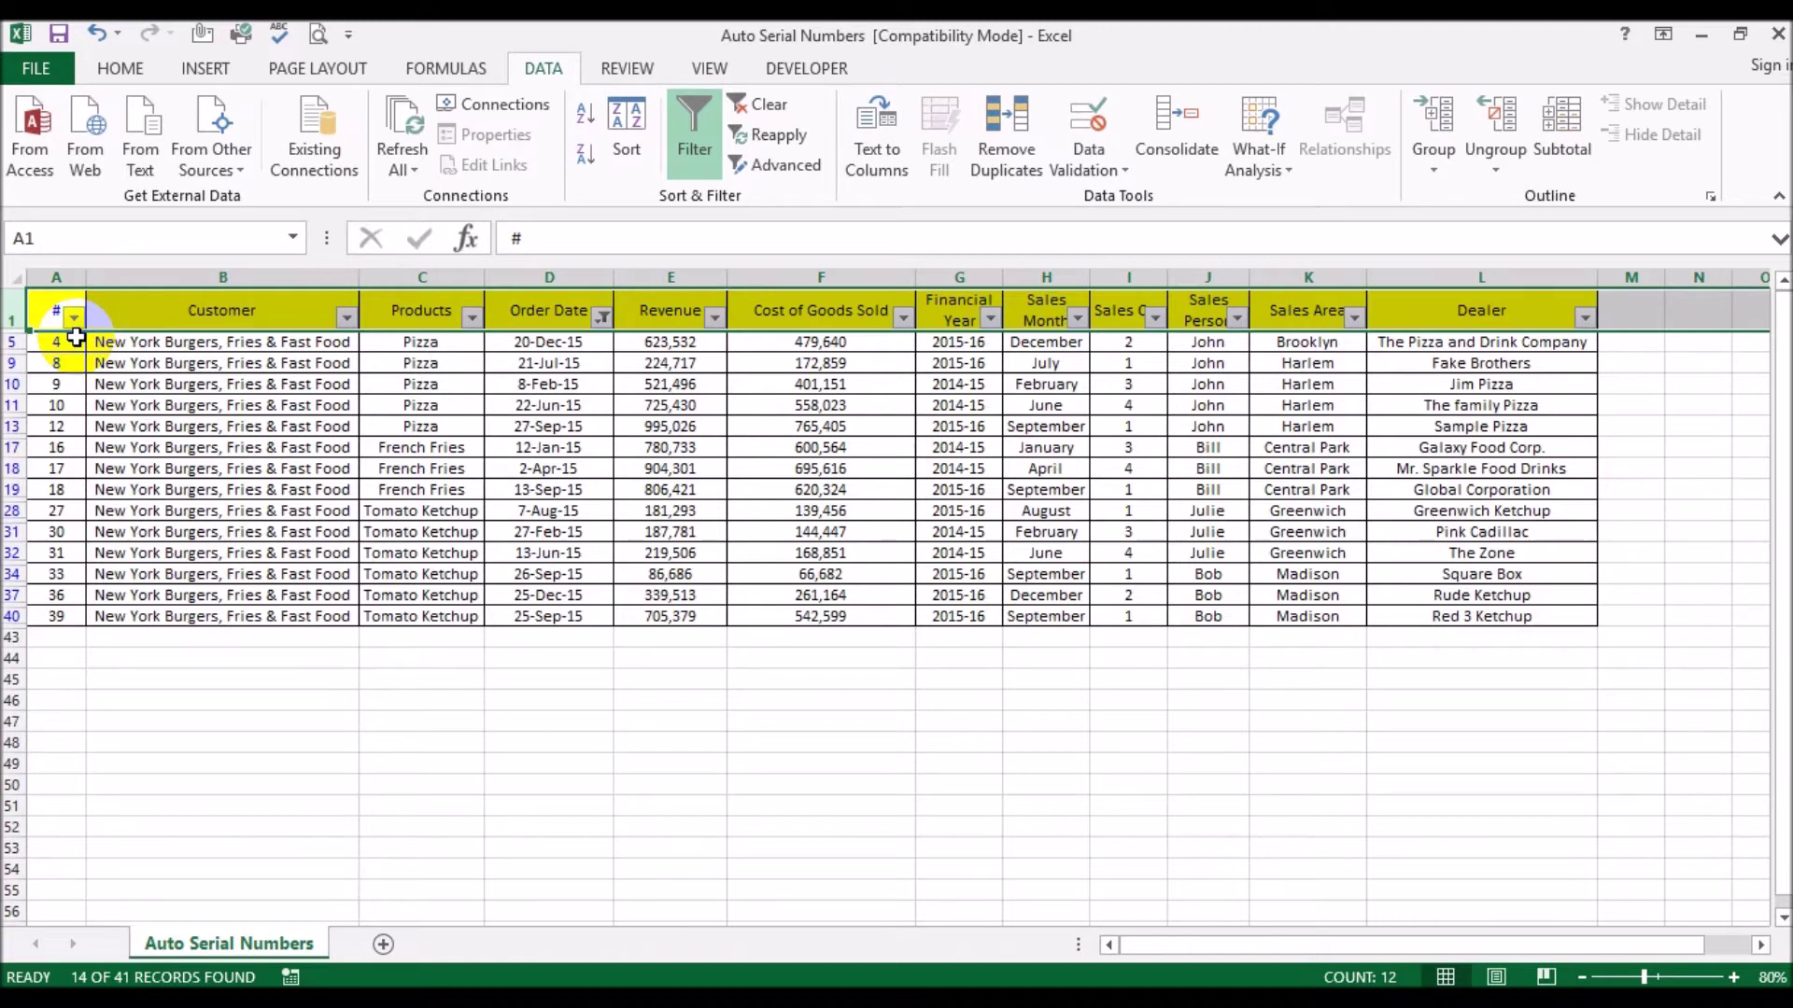
{"action": "key", "text": "ctrl+shift+l"}
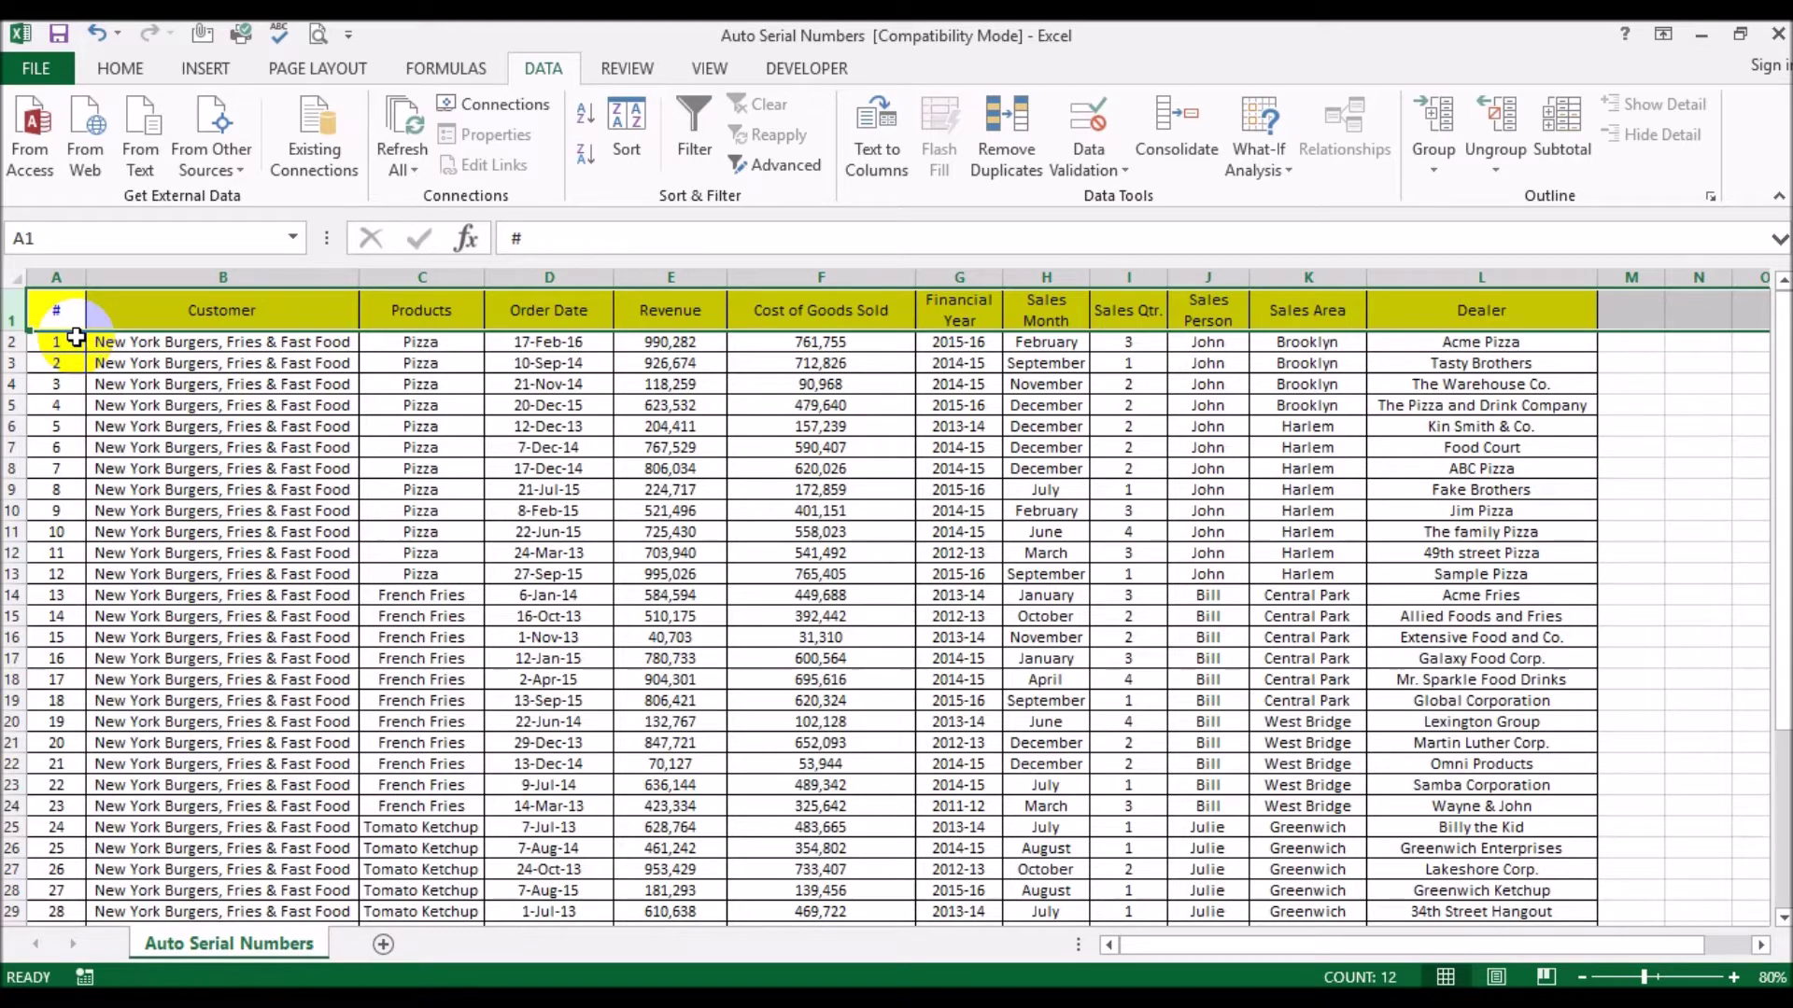
Step: Enter =SUBTOTAL(3,B2:B2) in A2, using 3 (COUNTA) as the count method
{"action": "left_click", "coordinate": [73, 343]}
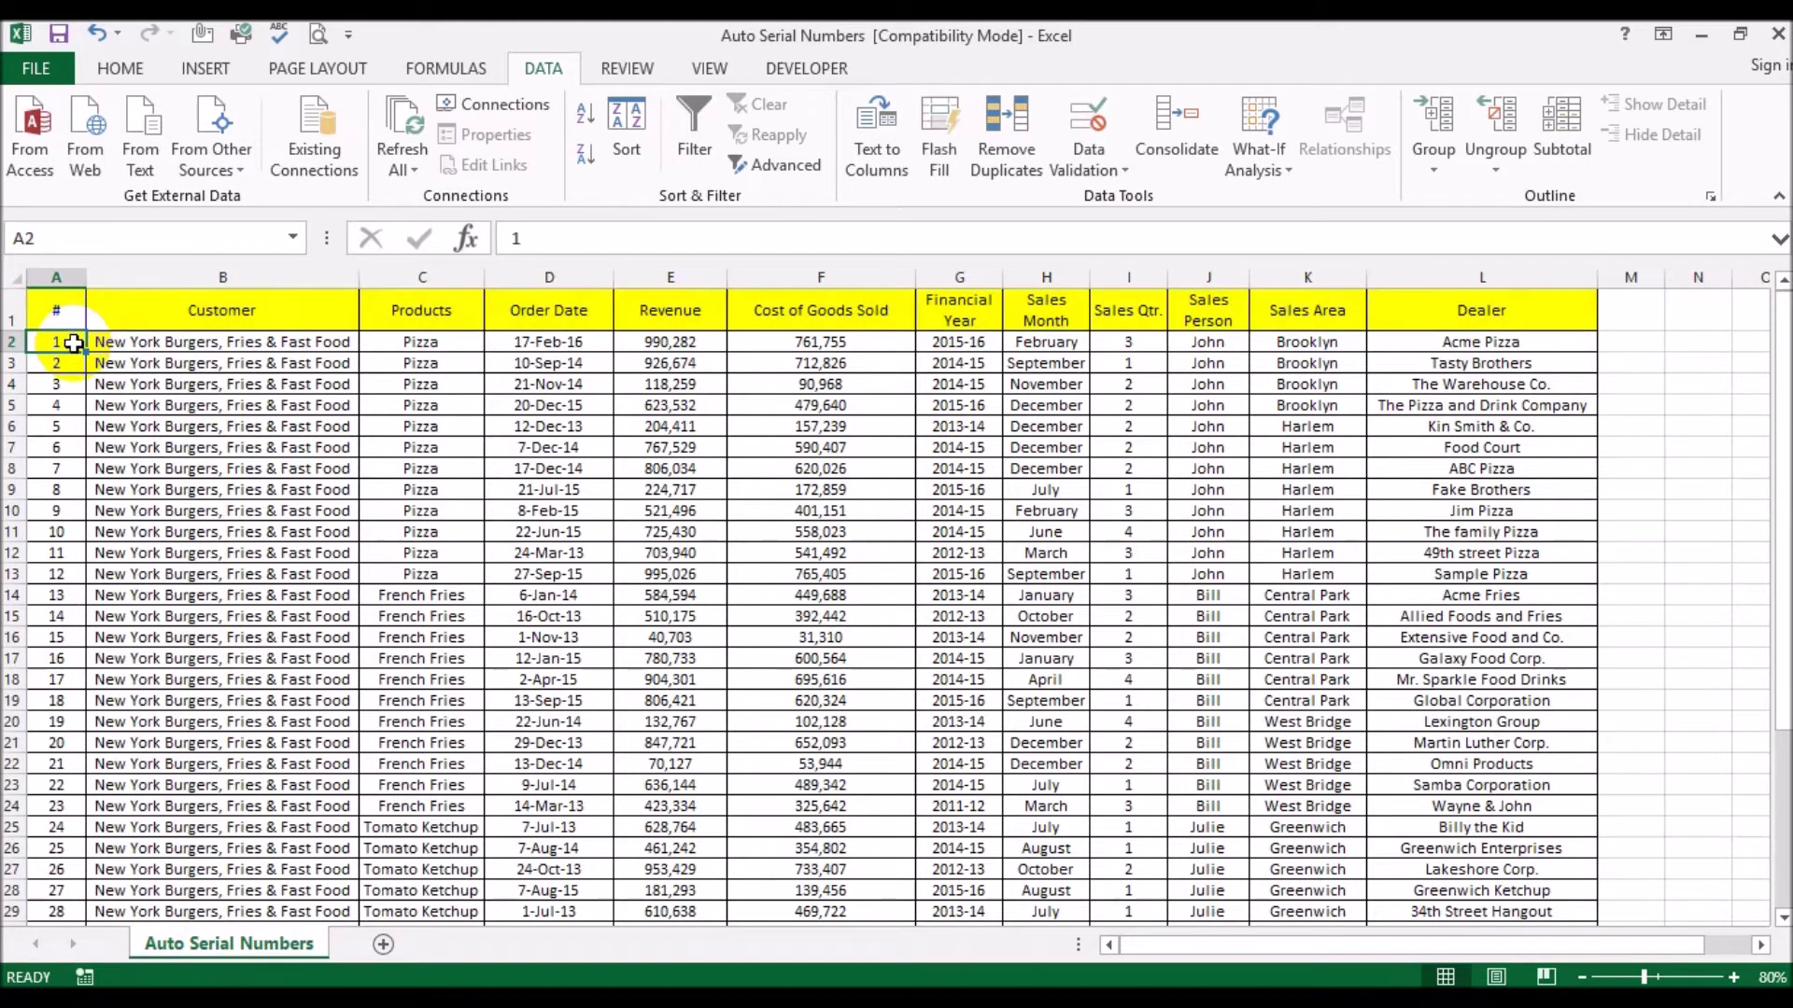
{"action": "type", "text": "=sub"}
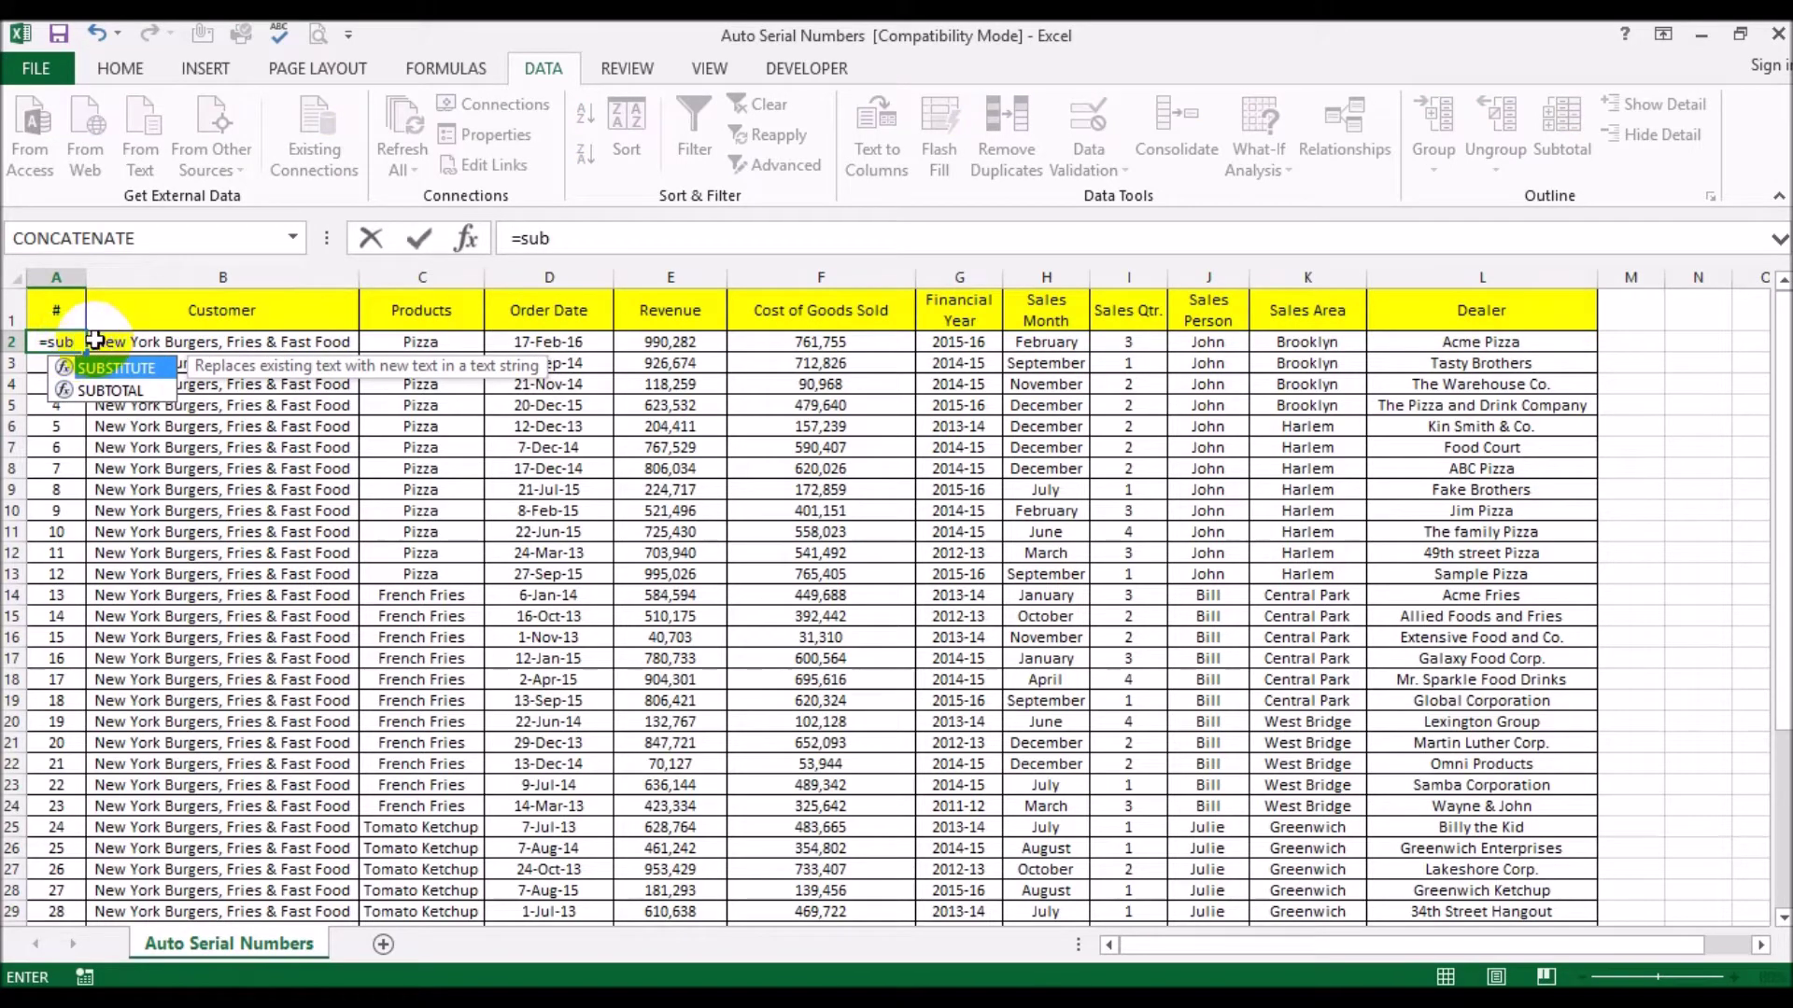
{"action": "double_click", "coordinate": [111, 392]}
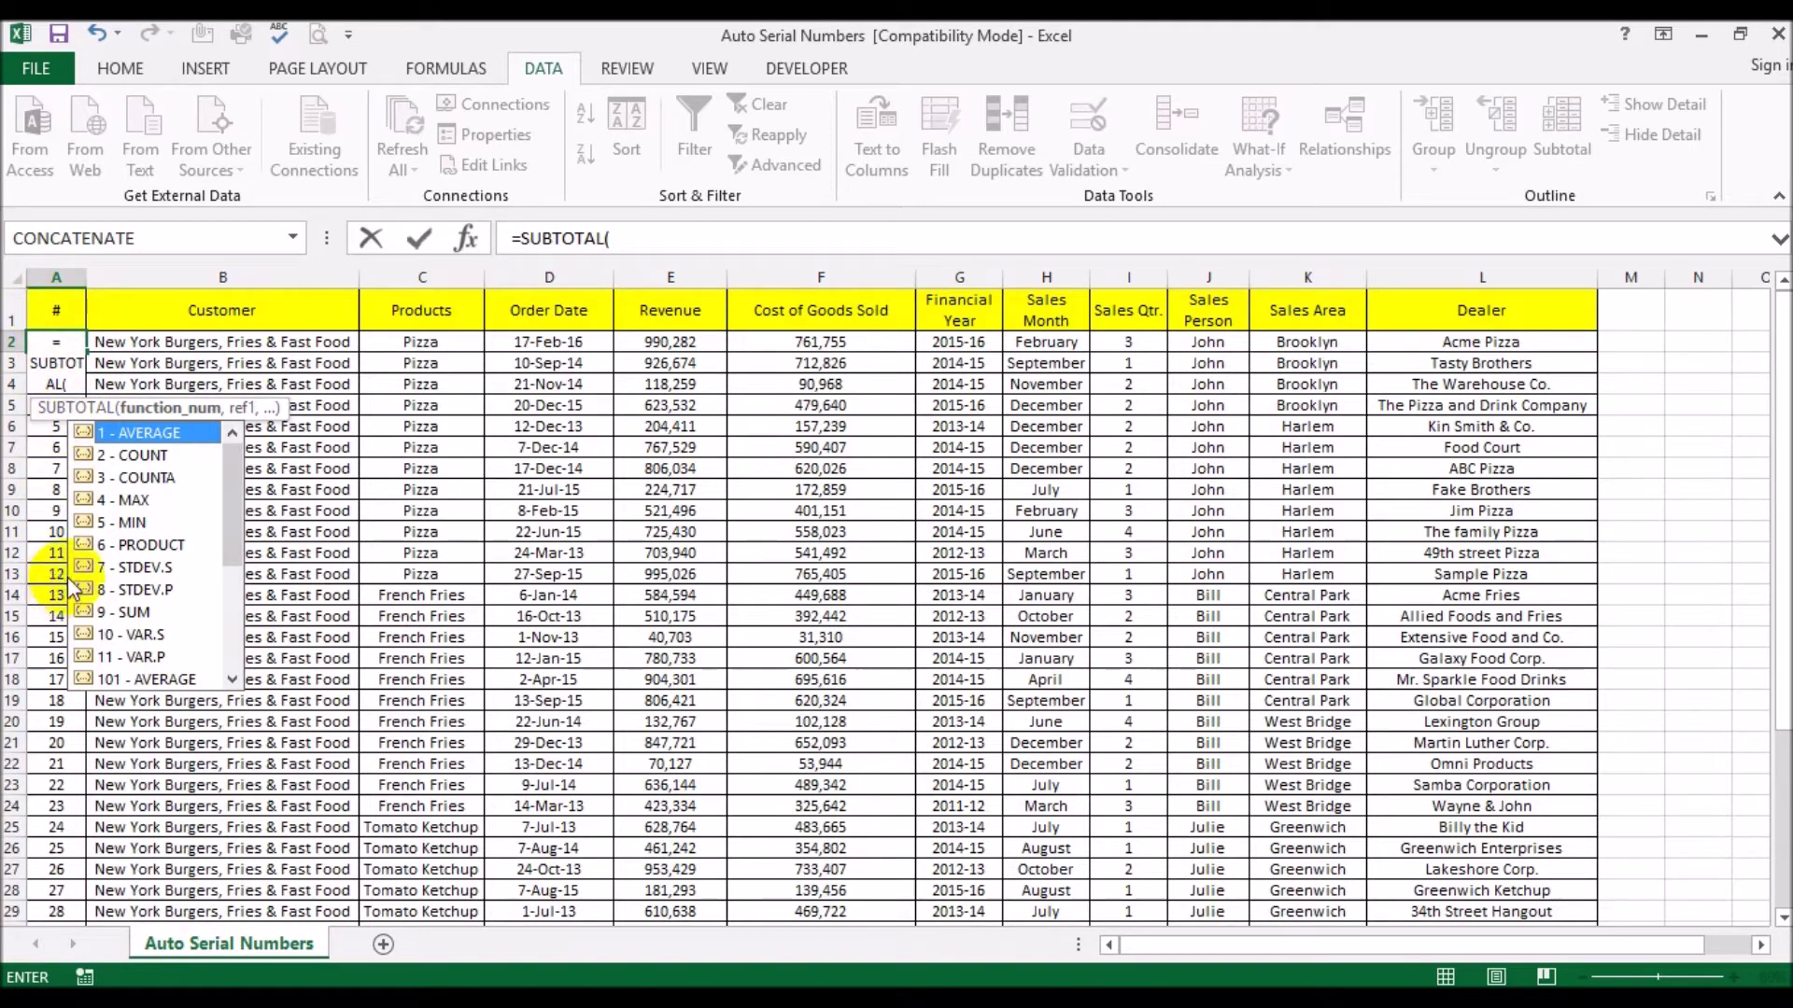
{"action": "double_click", "coordinate": [121, 476]}
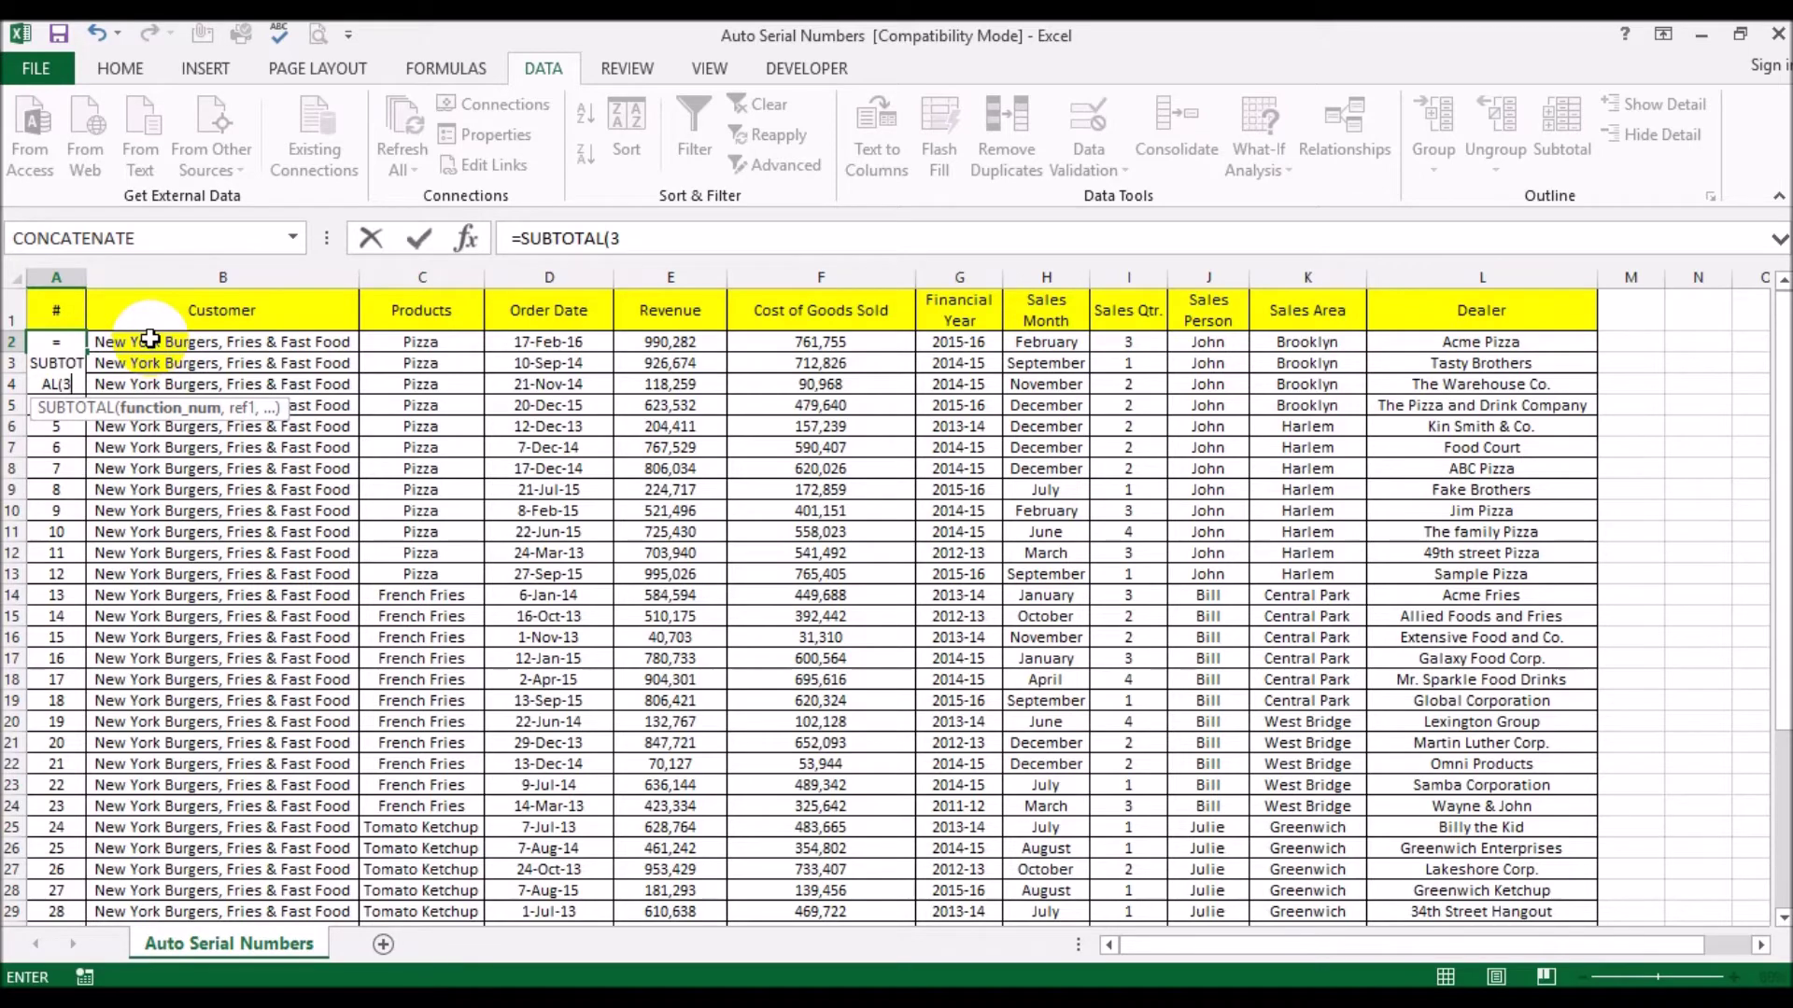
{"action": "key", "text": "Return"}
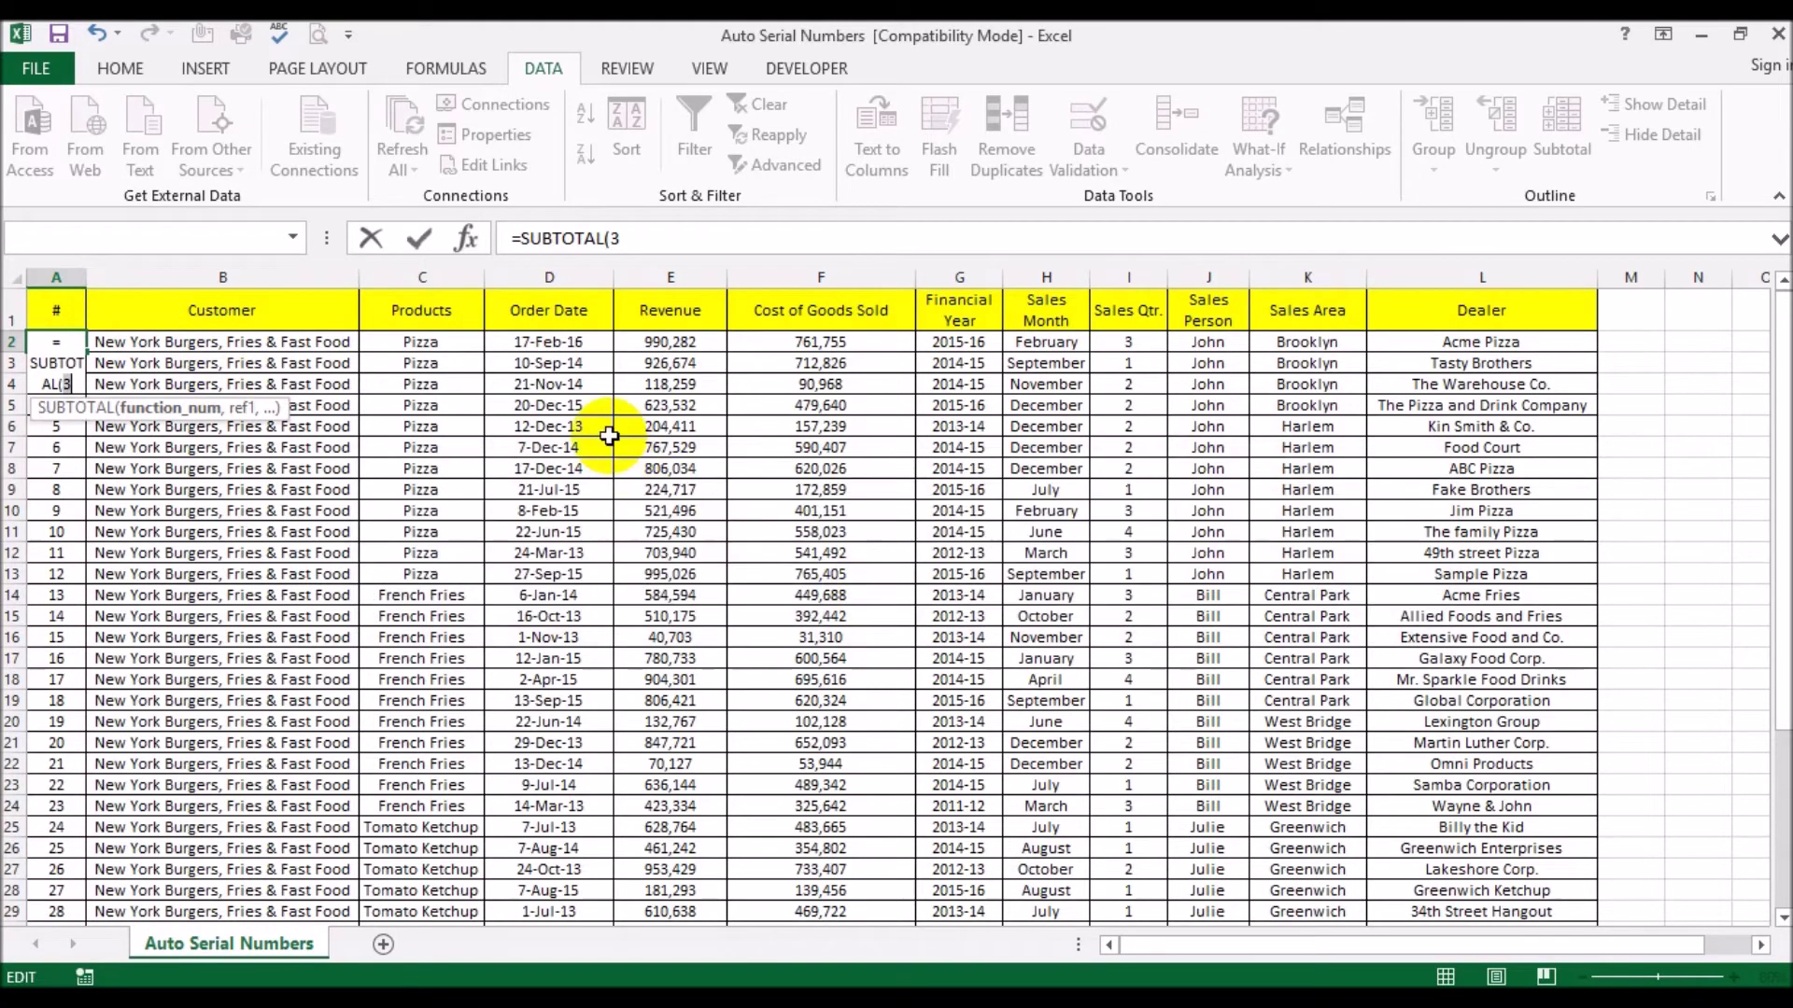
{"action": "type", "text": ","}
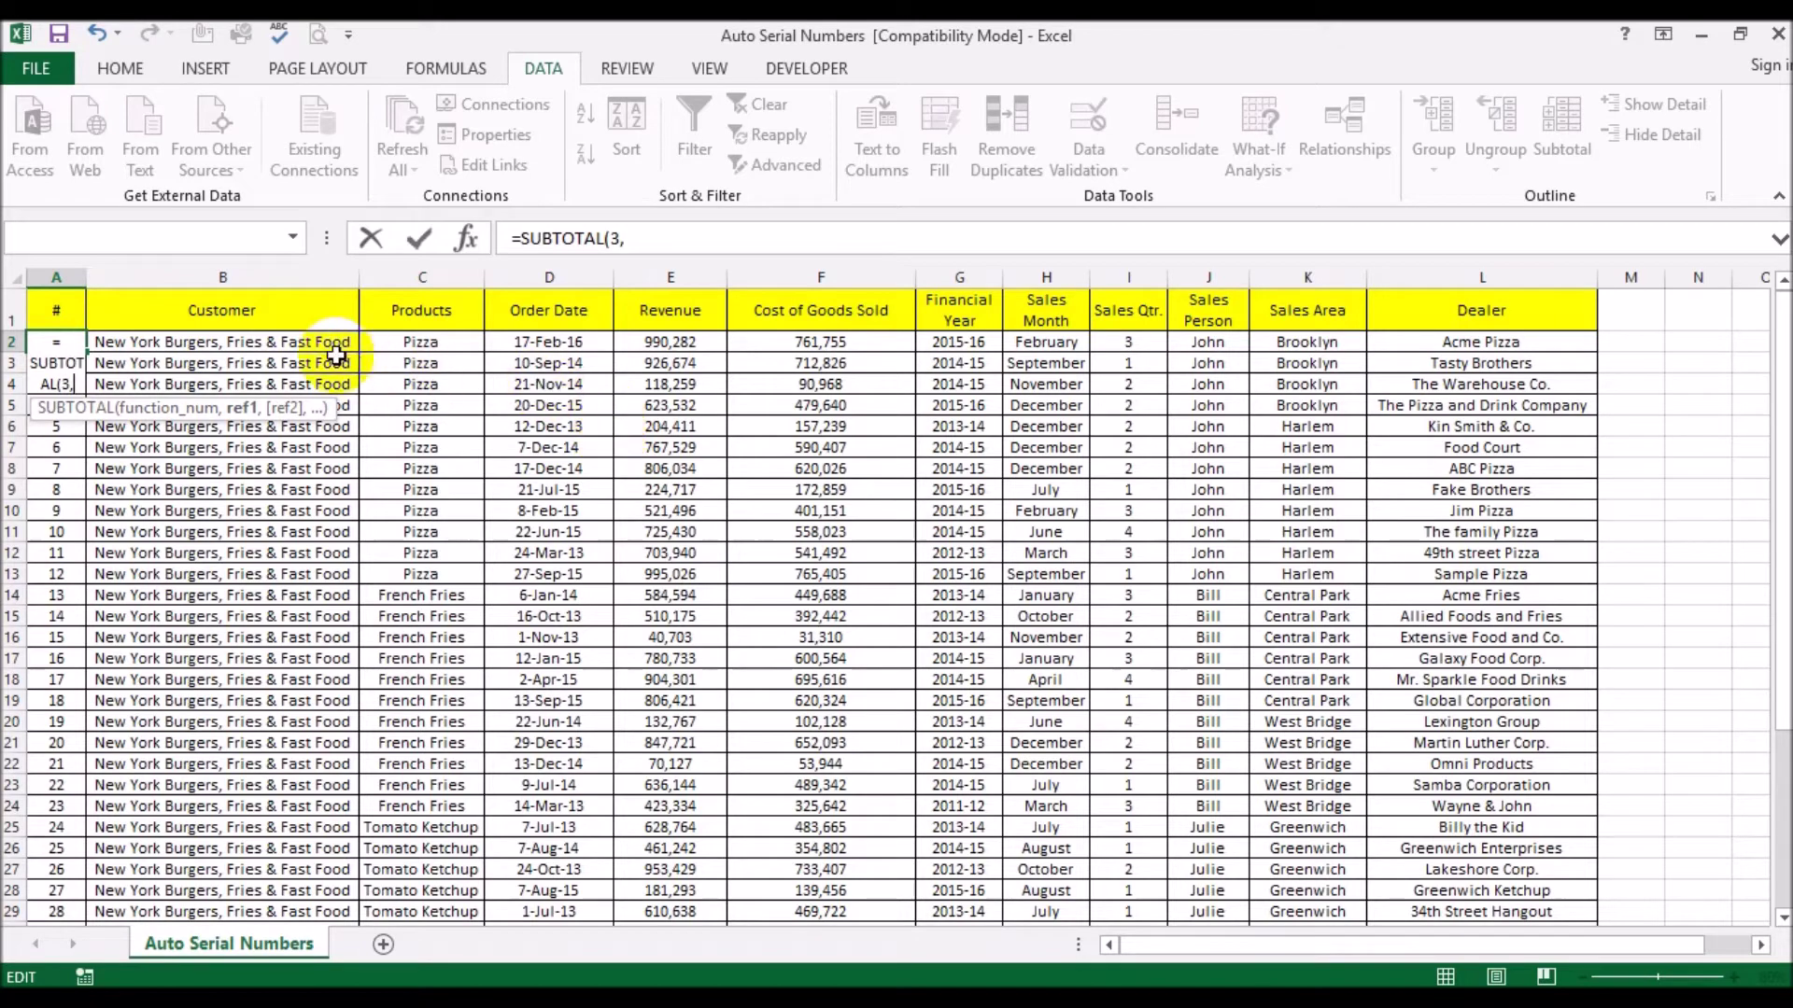
{"action": "left_click", "coordinate": [300, 342]}
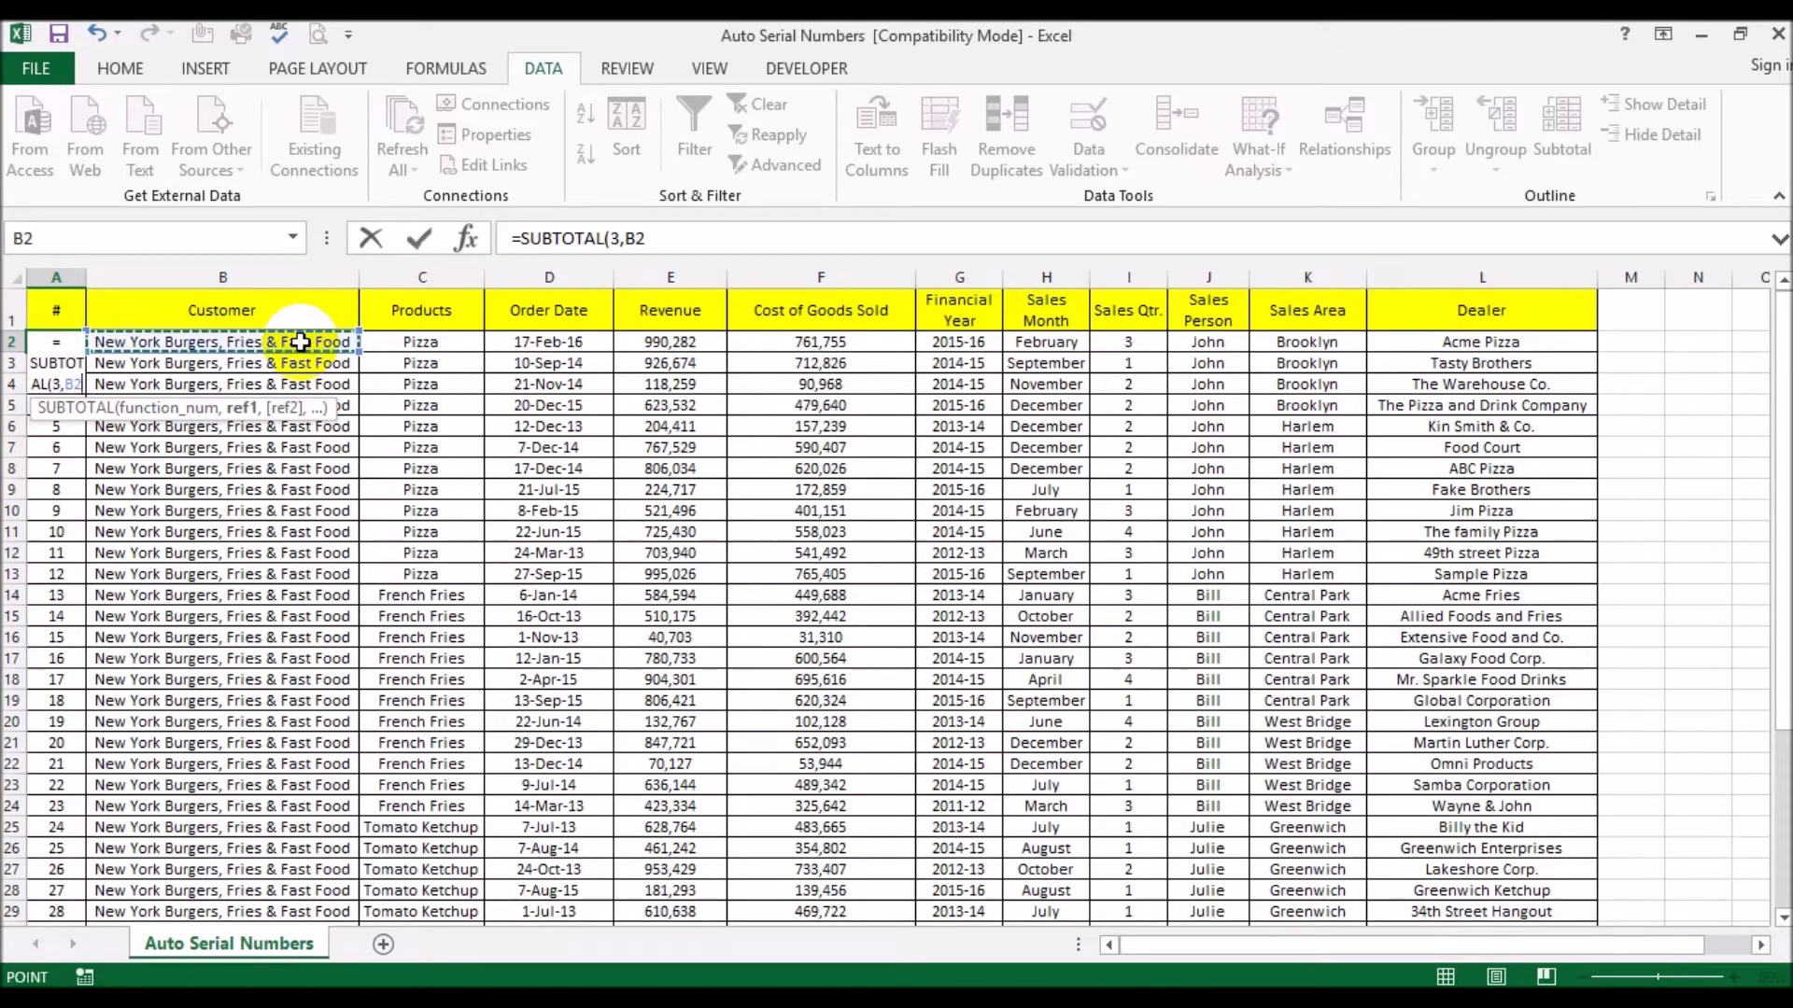
{"action": "key", "text": "F8"}
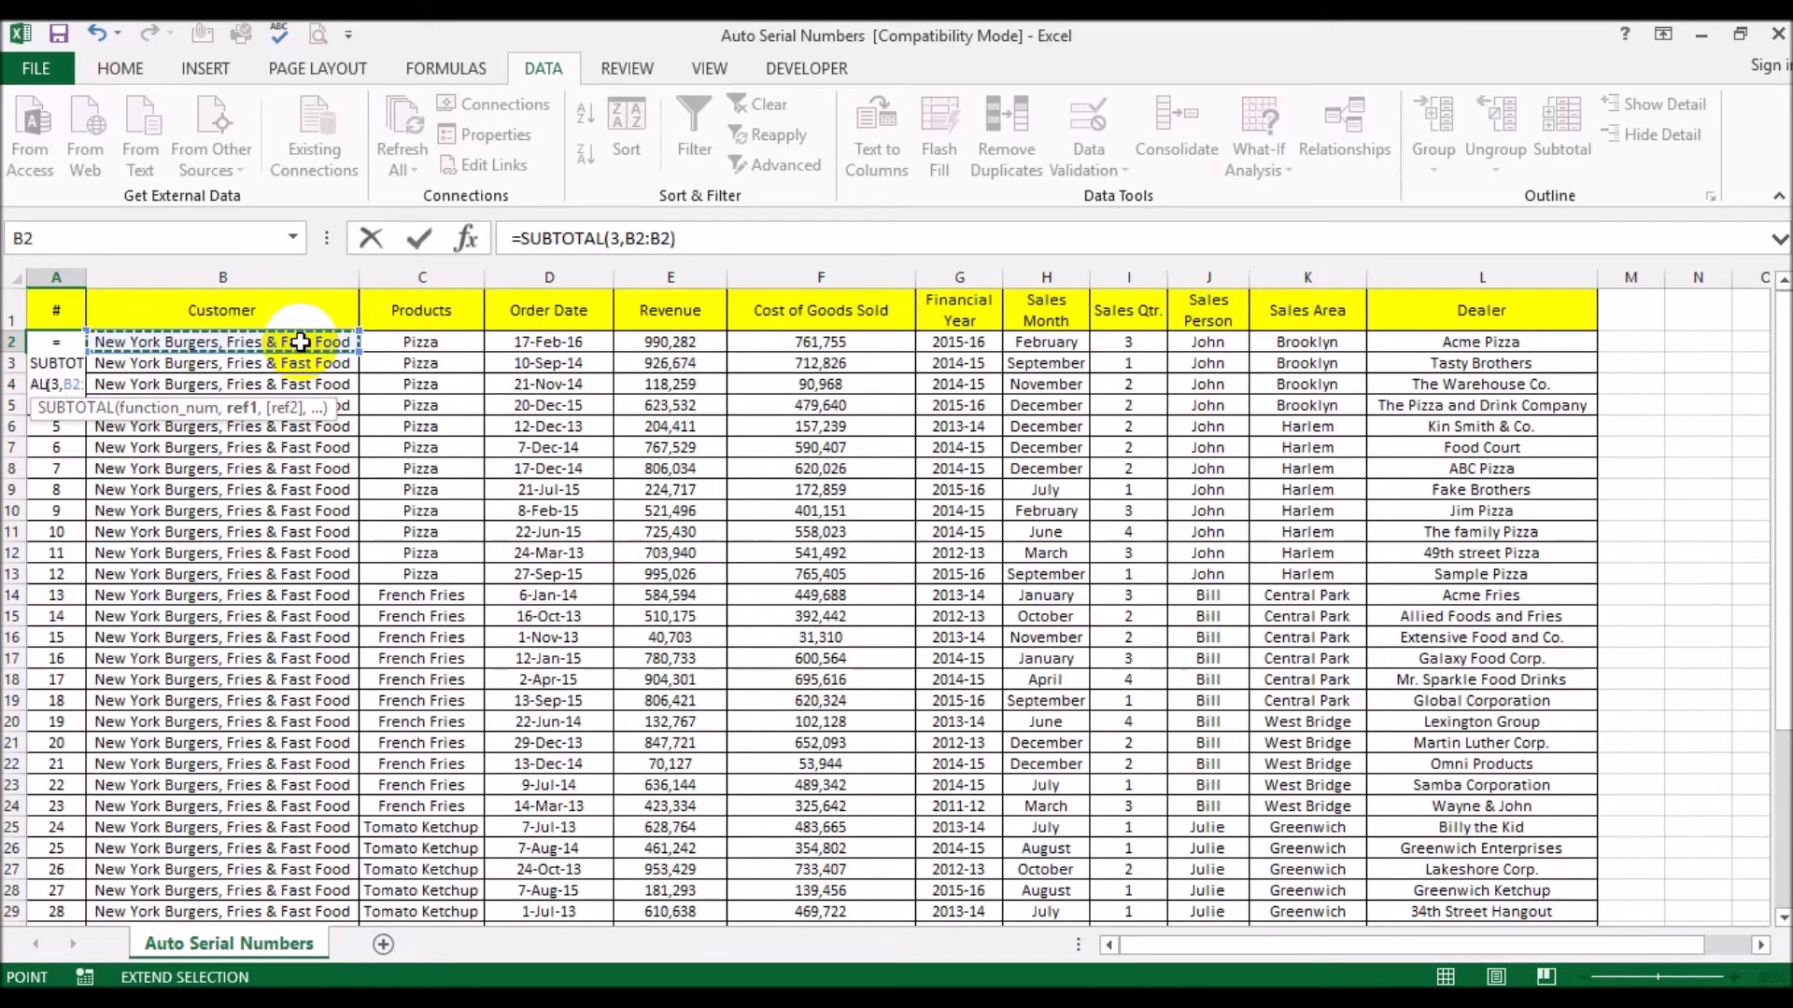
{"action": "type", "text": ")"}
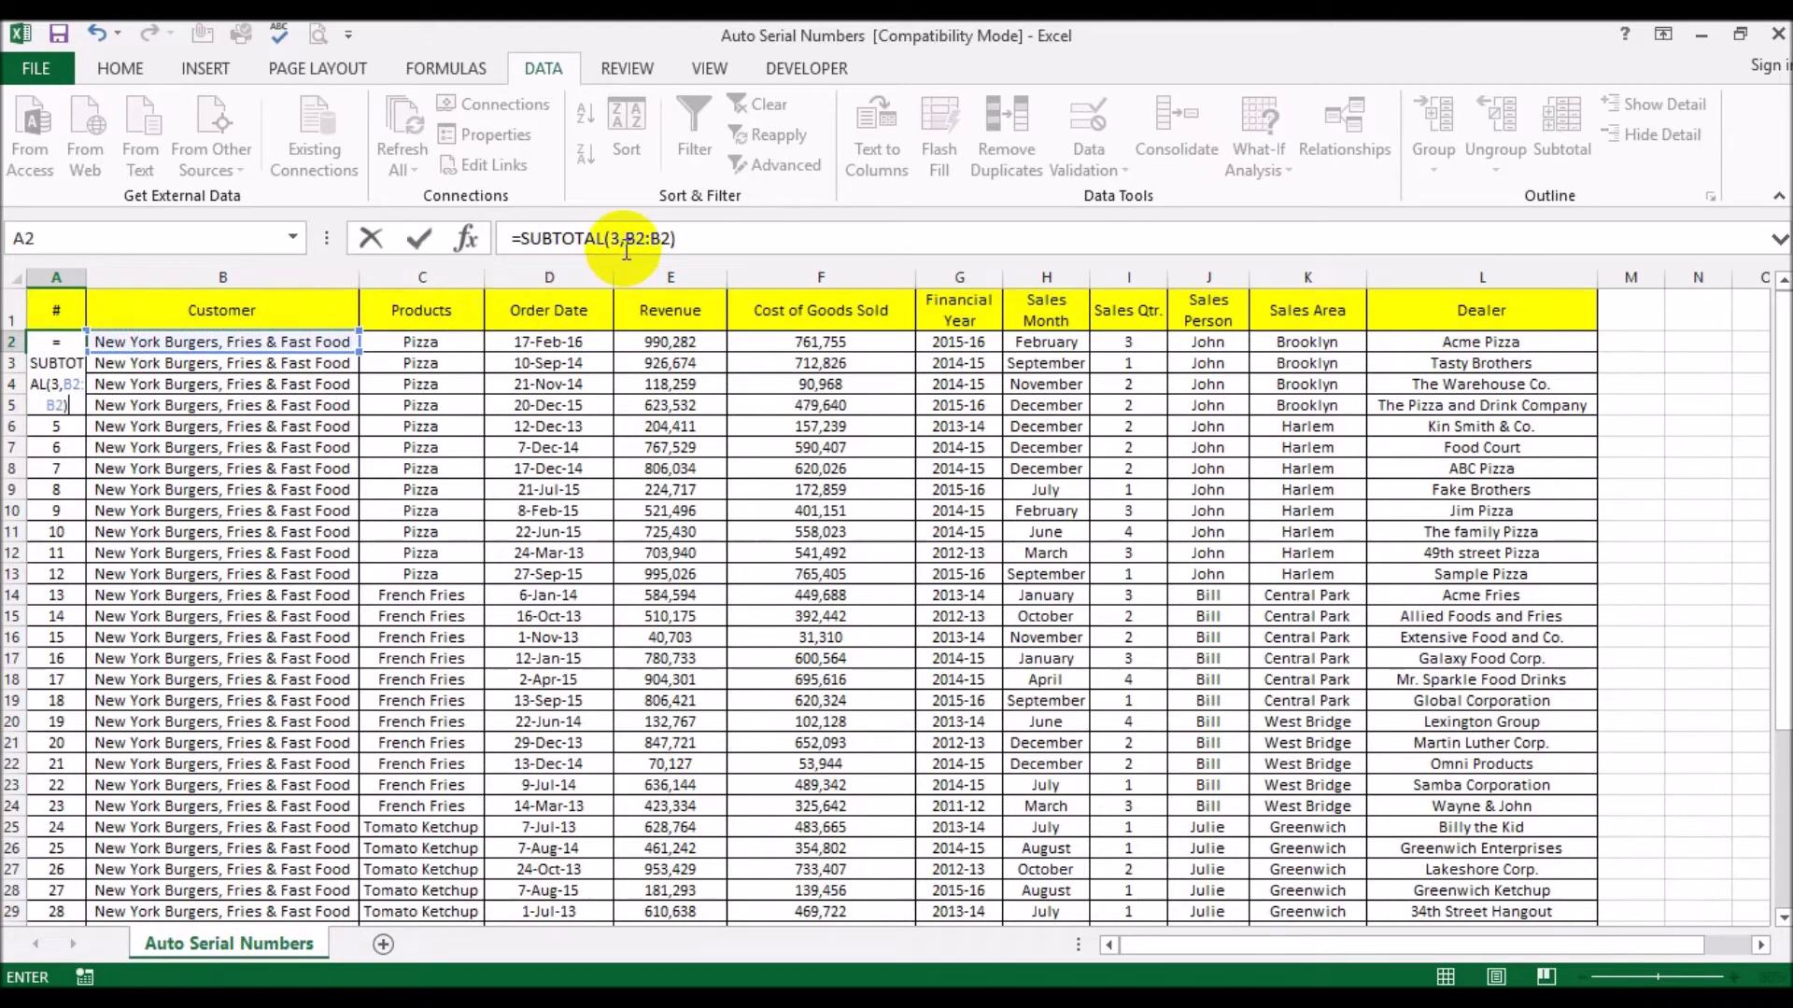
{"action": "key", "text": "ctrl+Return"}
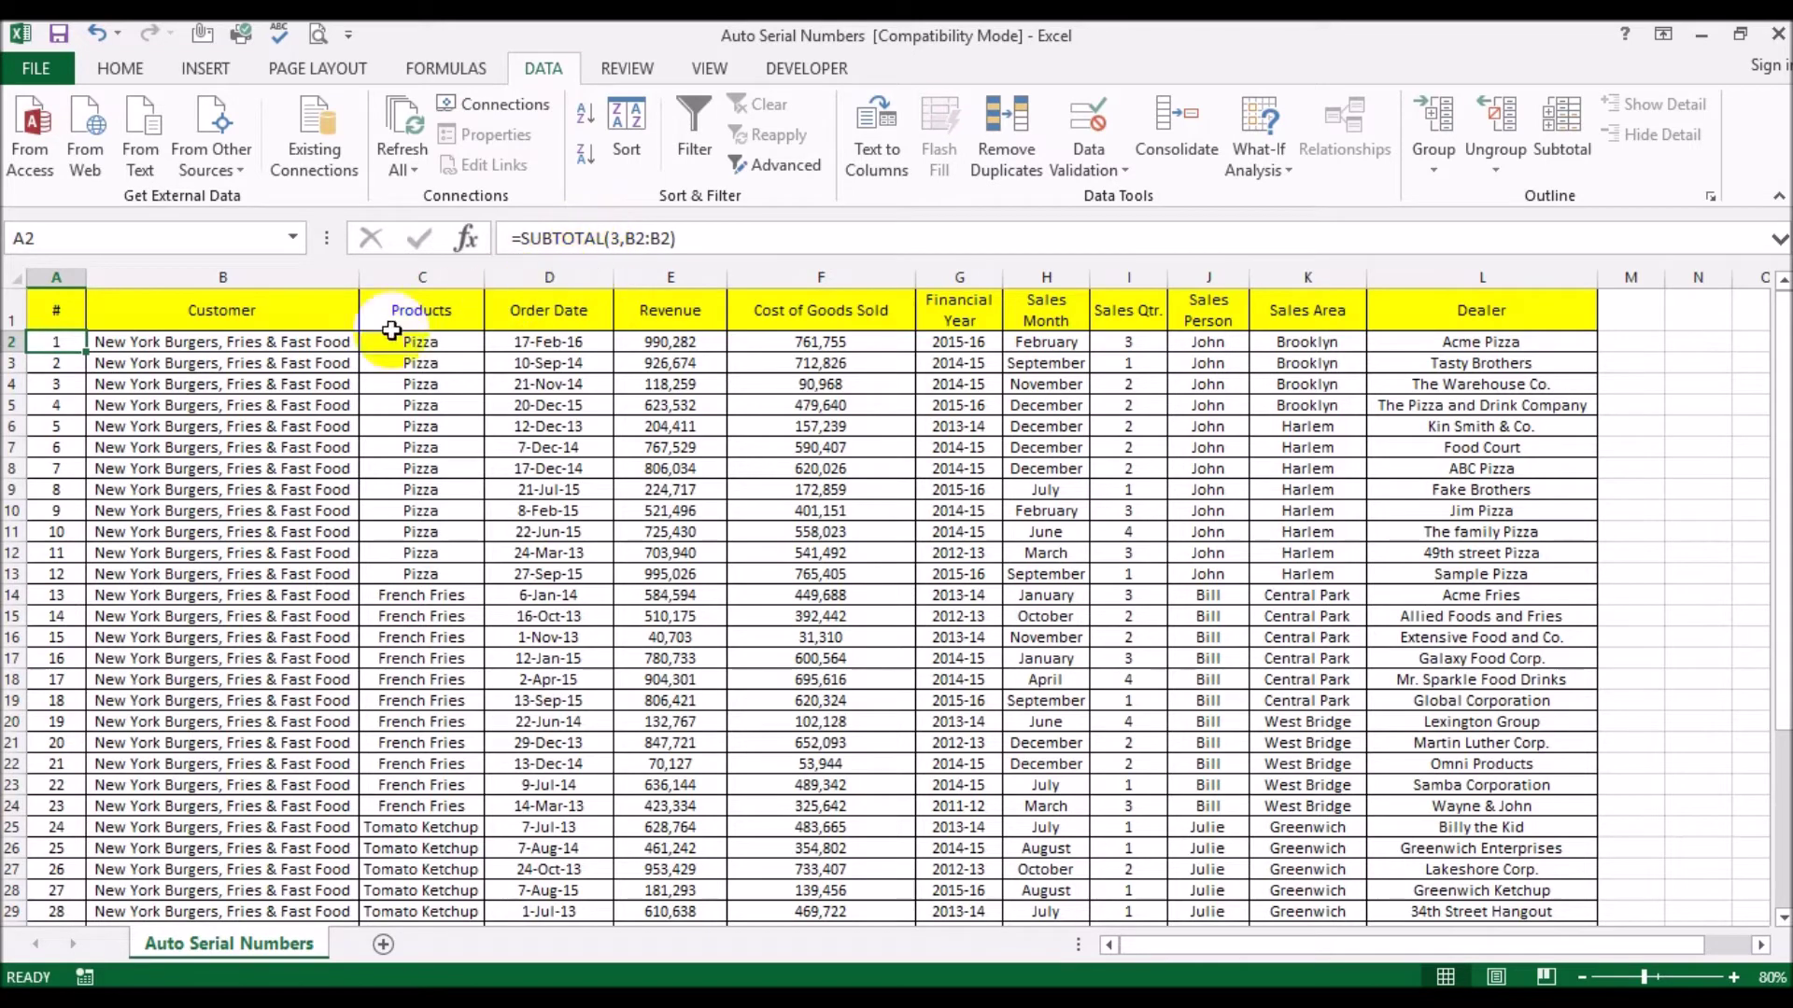
Step: Add a $ to the range start so A2's formula becomes =SUBTOTAL(3,B$2:B2)
{"action": "left_click", "coordinate": [185, 343]}
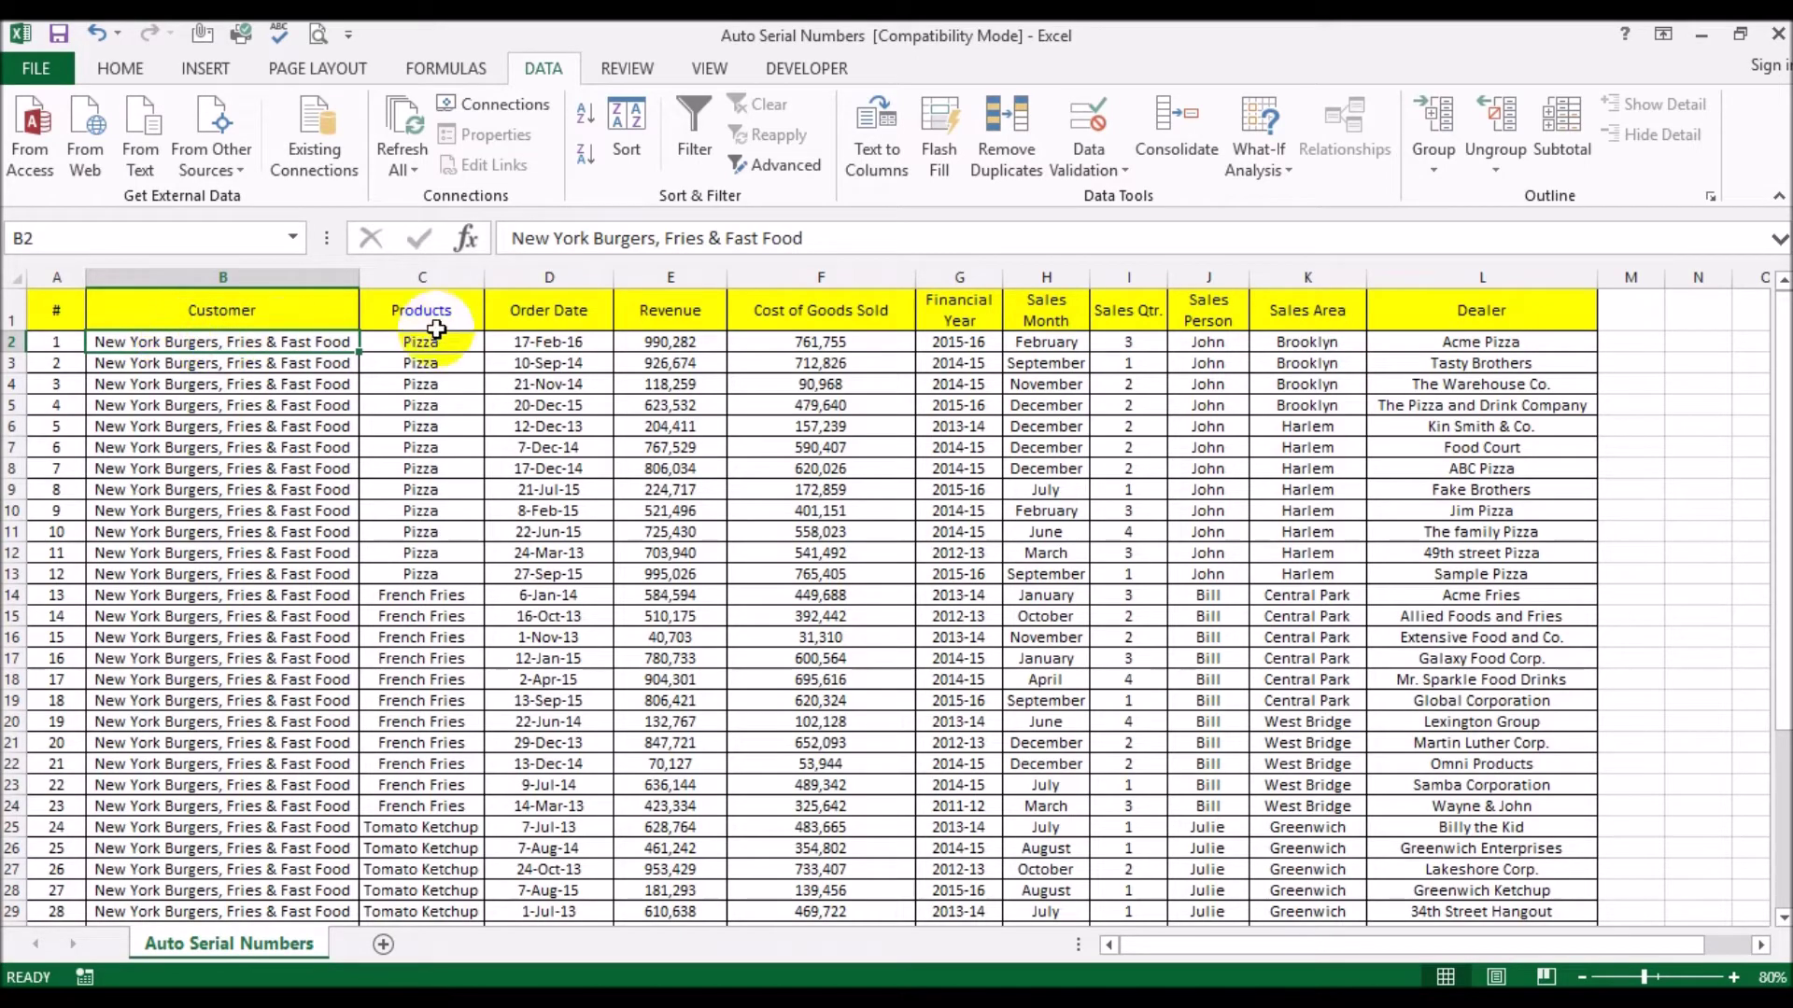
{"action": "left_click", "coordinate": [62, 342]}
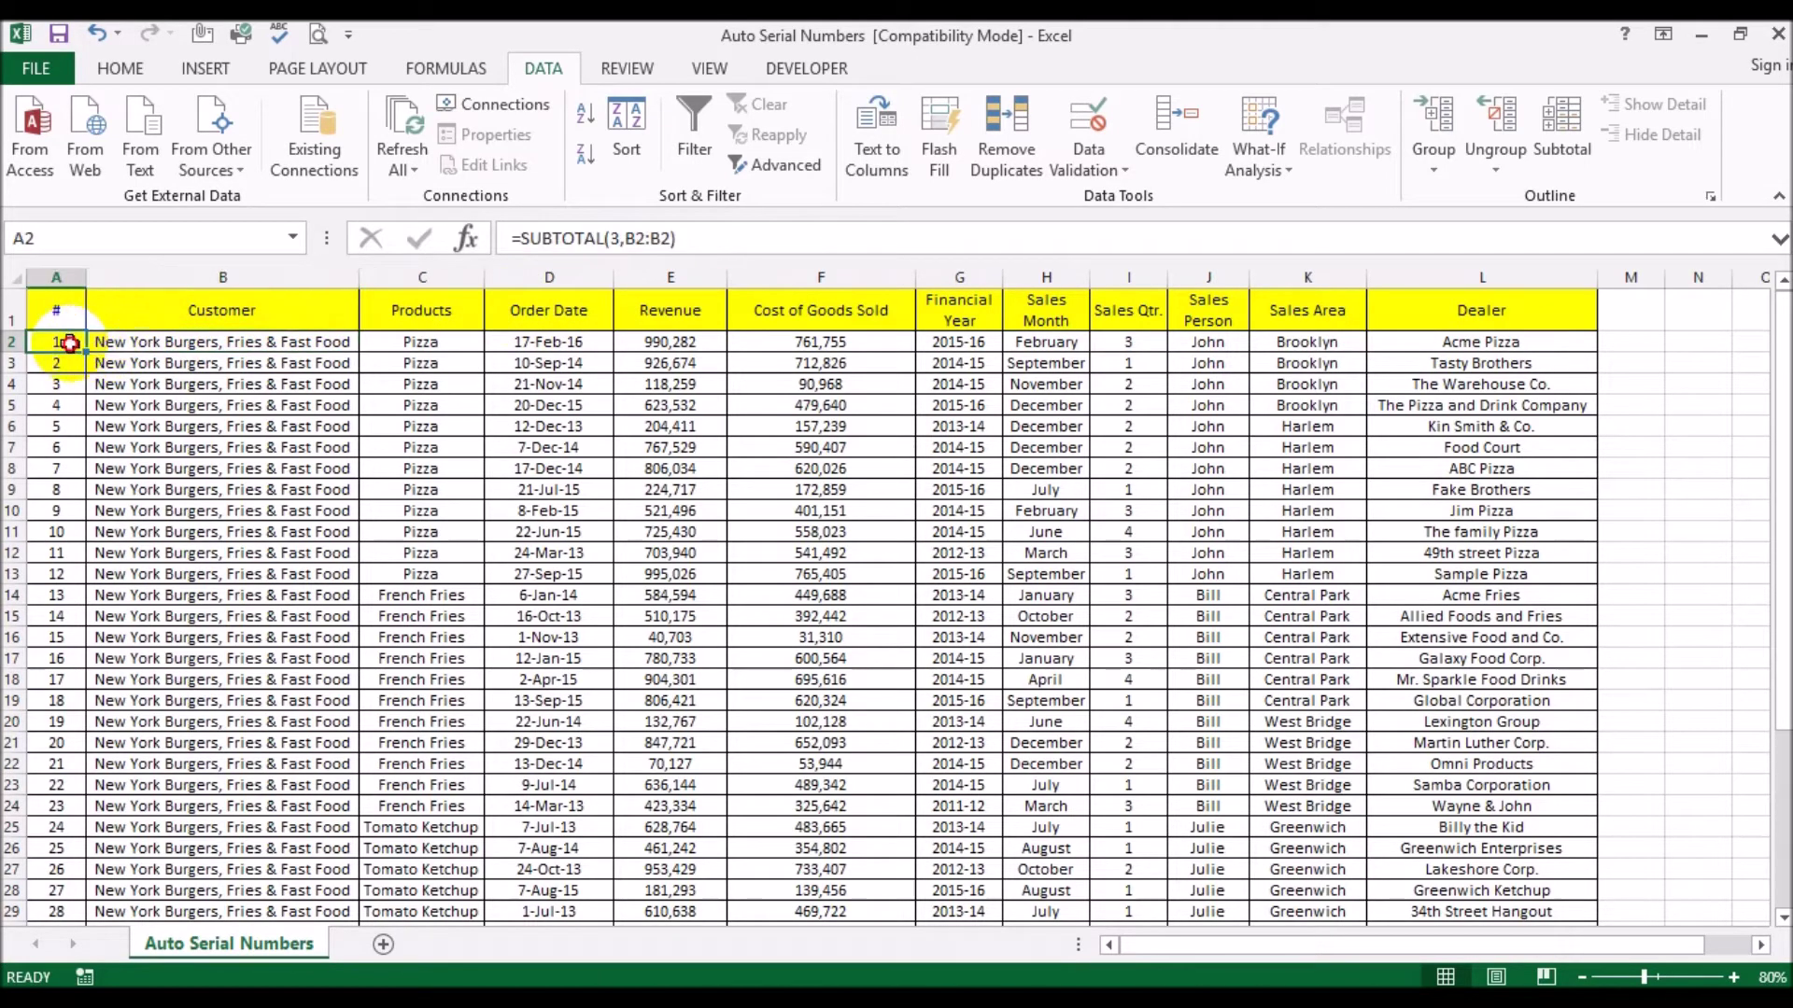
{"action": "left_click", "coordinate": [638, 238]}
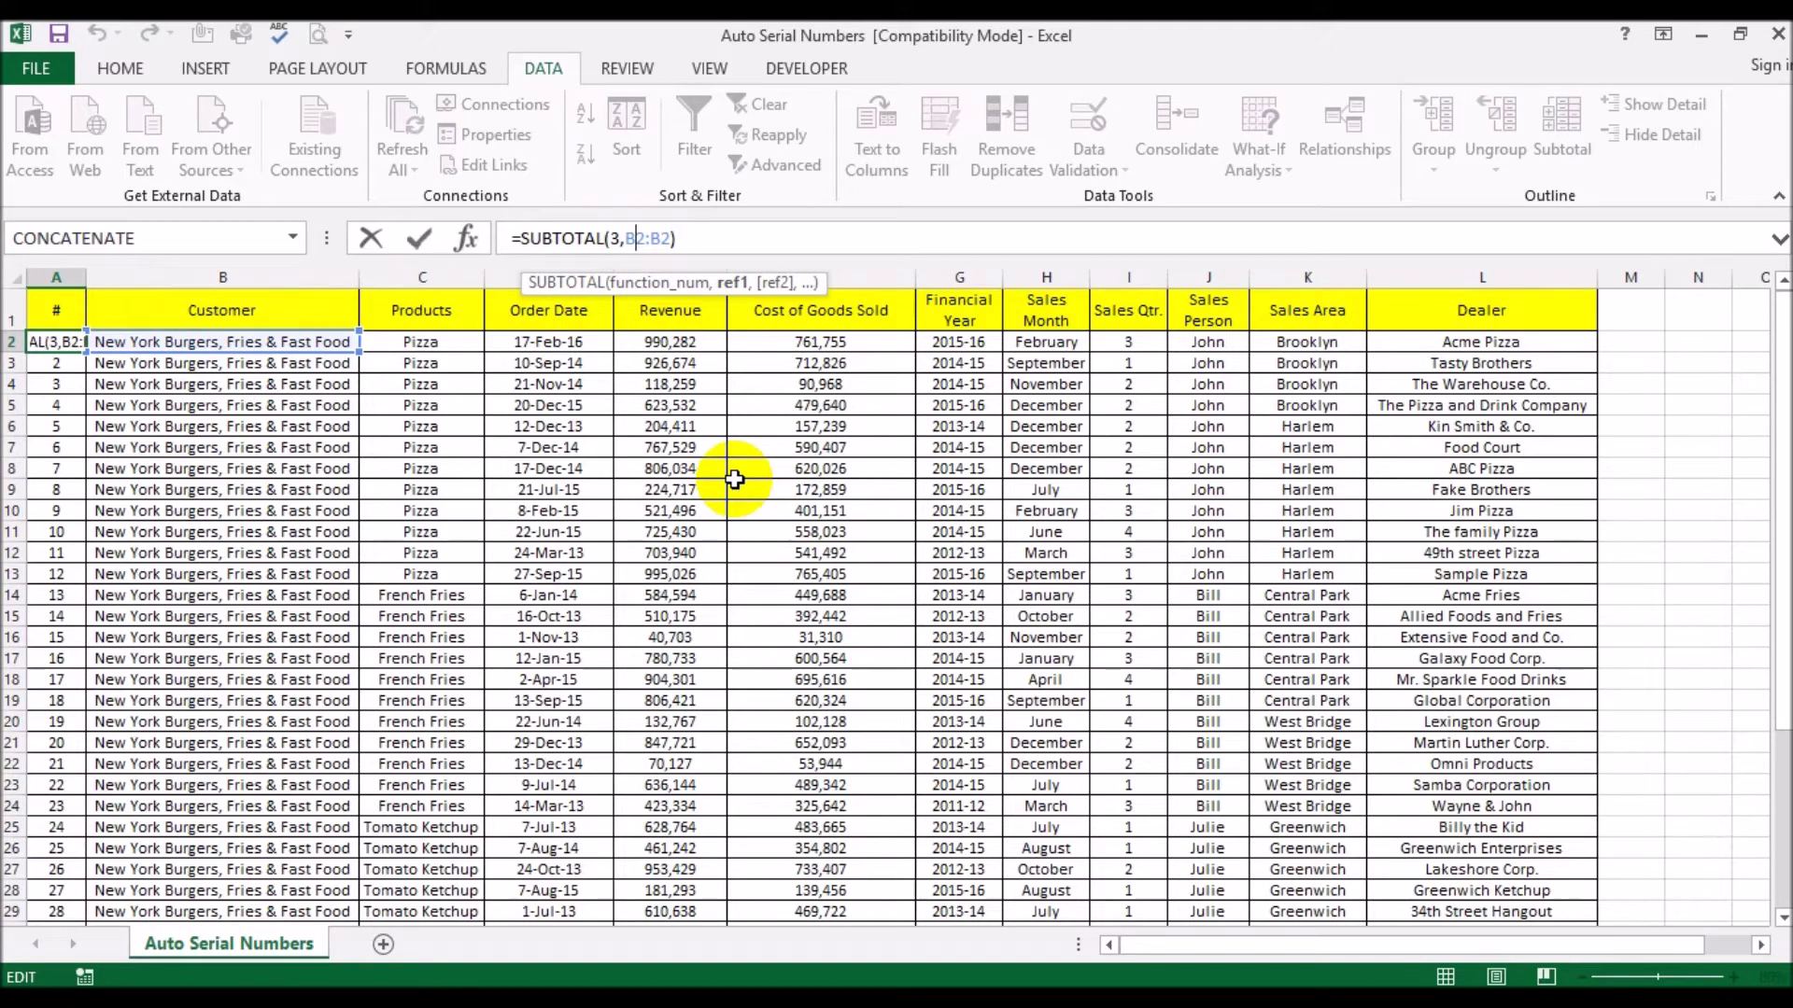
{"action": "type", "text": "$"}
{"action": "left_click", "coordinate": [707, 238]}
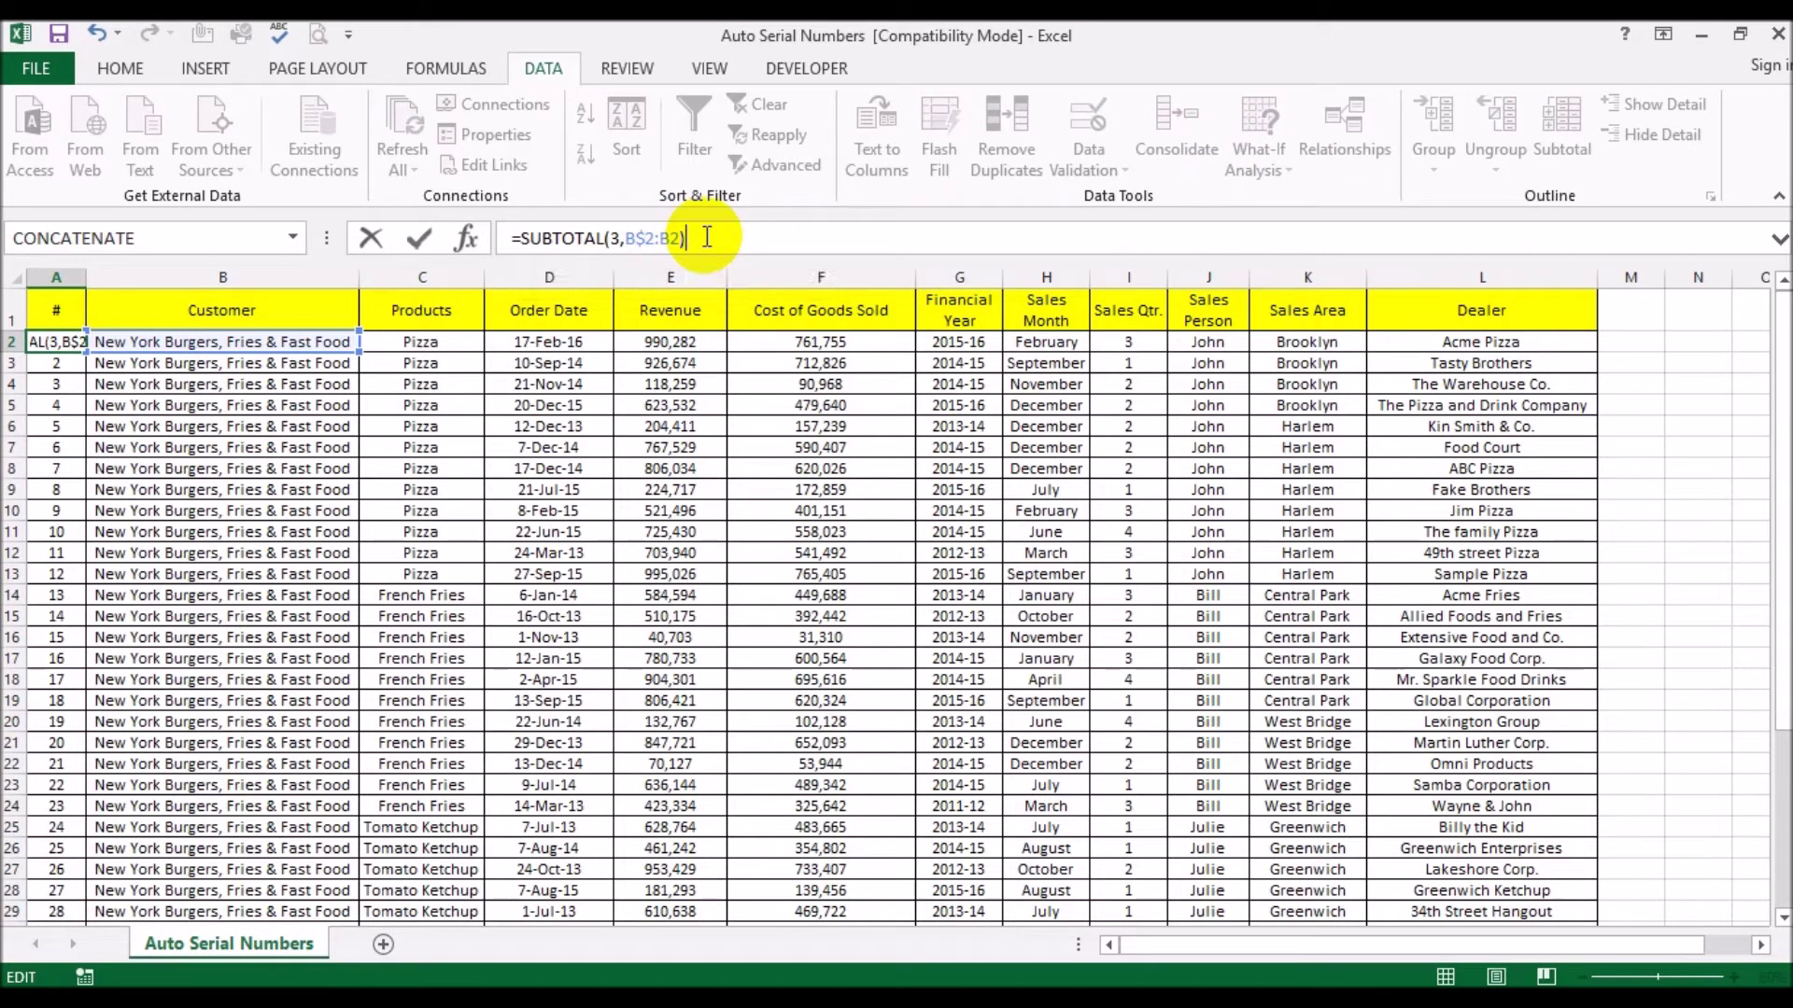
{"action": "key", "text": "Return"}
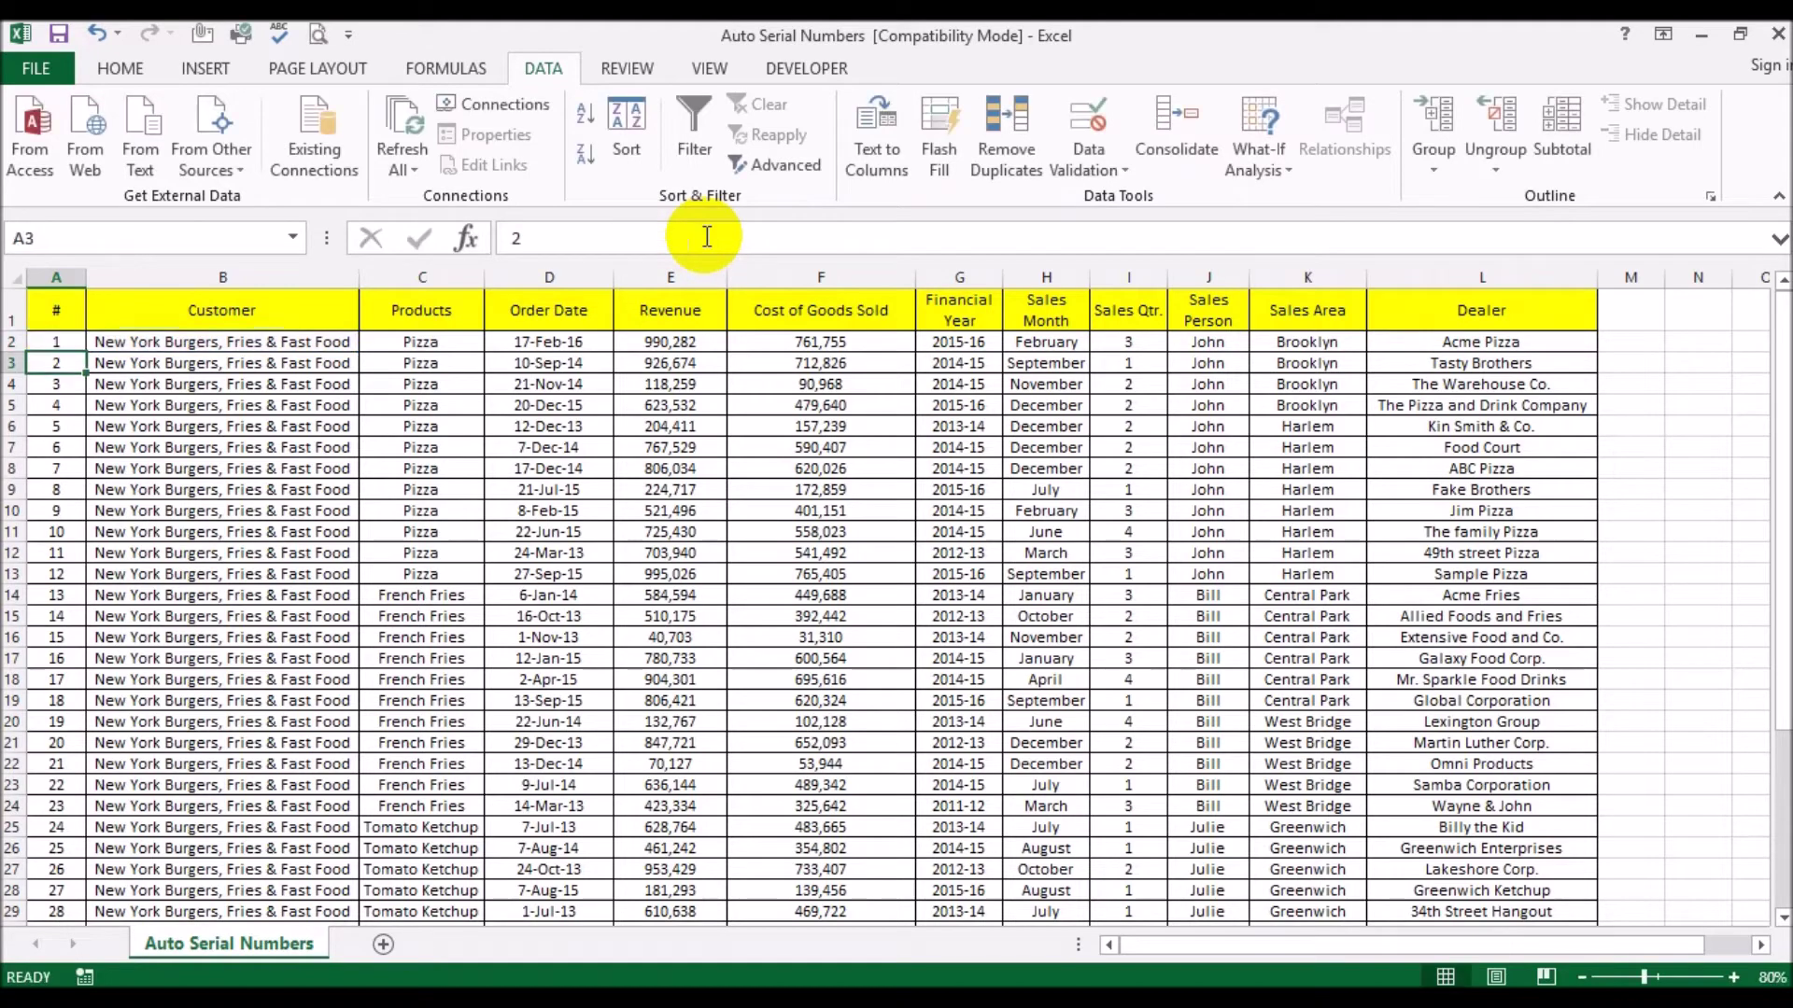
{"action": "left_click", "coordinate": [46, 341]}
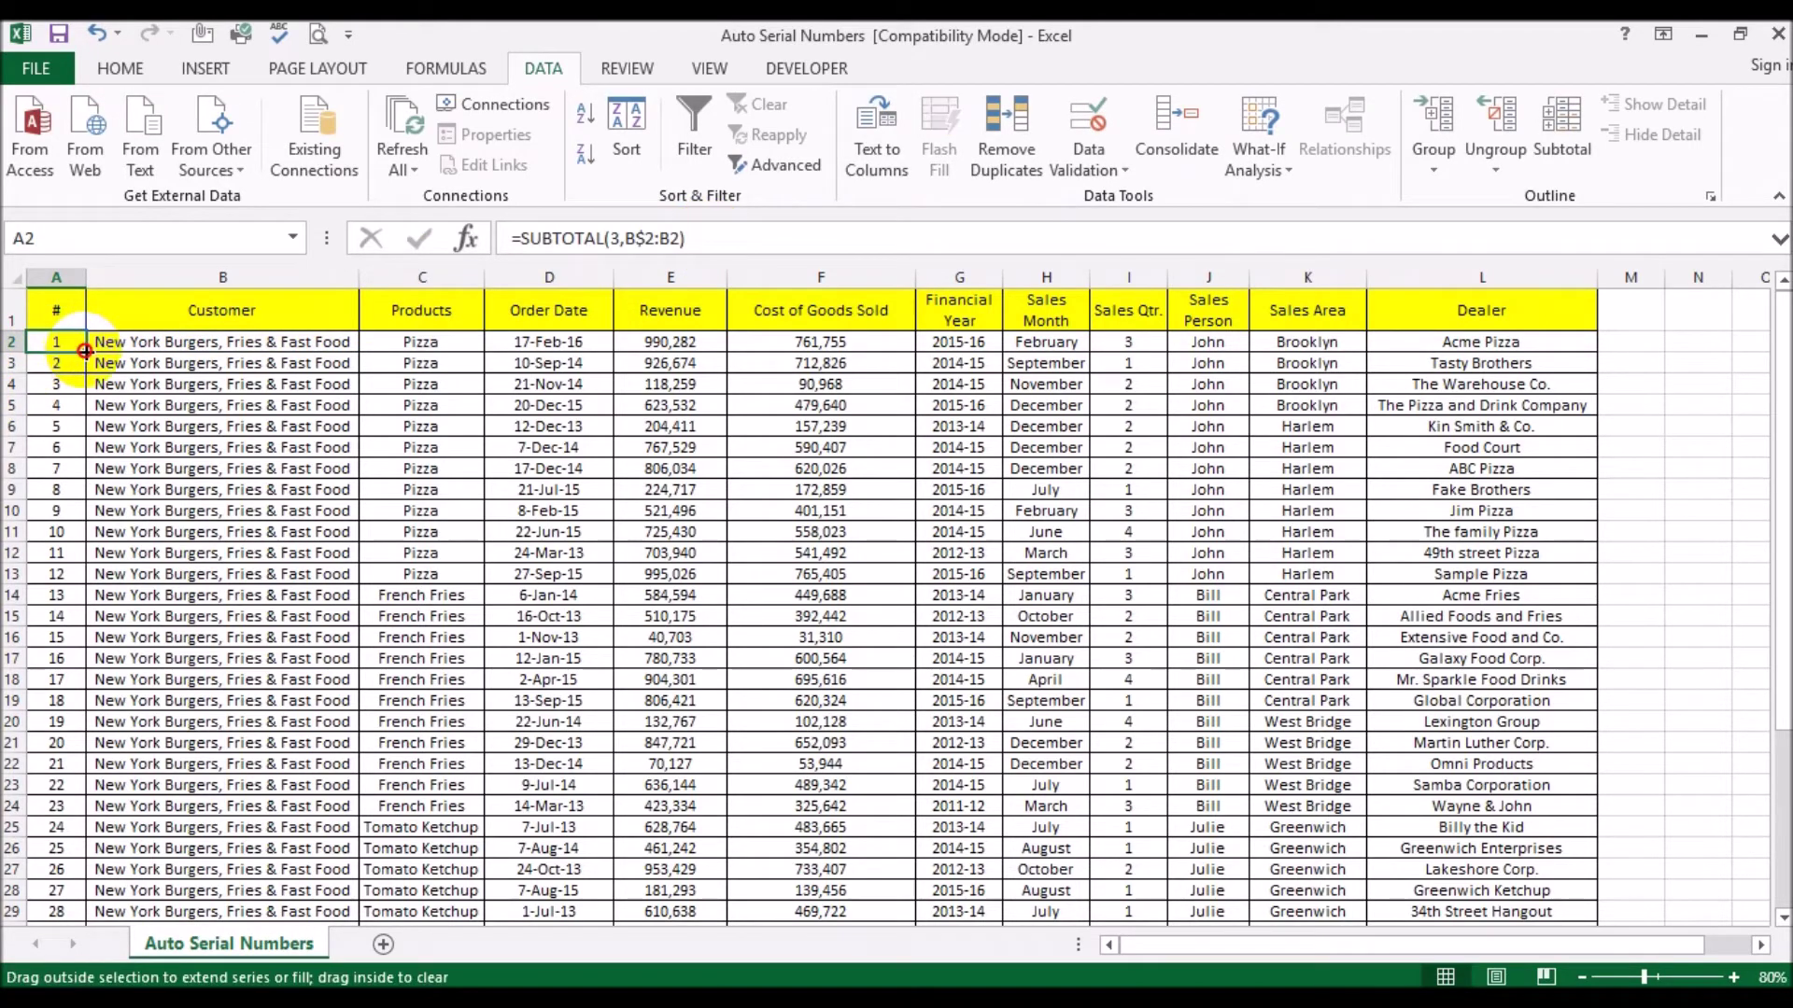
Step: Fill the SUBTOTAL formula down column A and verify that A3 counts B2:B3
{"action": "double_click", "coordinate": [86, 352]}
{"action": "left_click", "coordinate": [52, 343]}
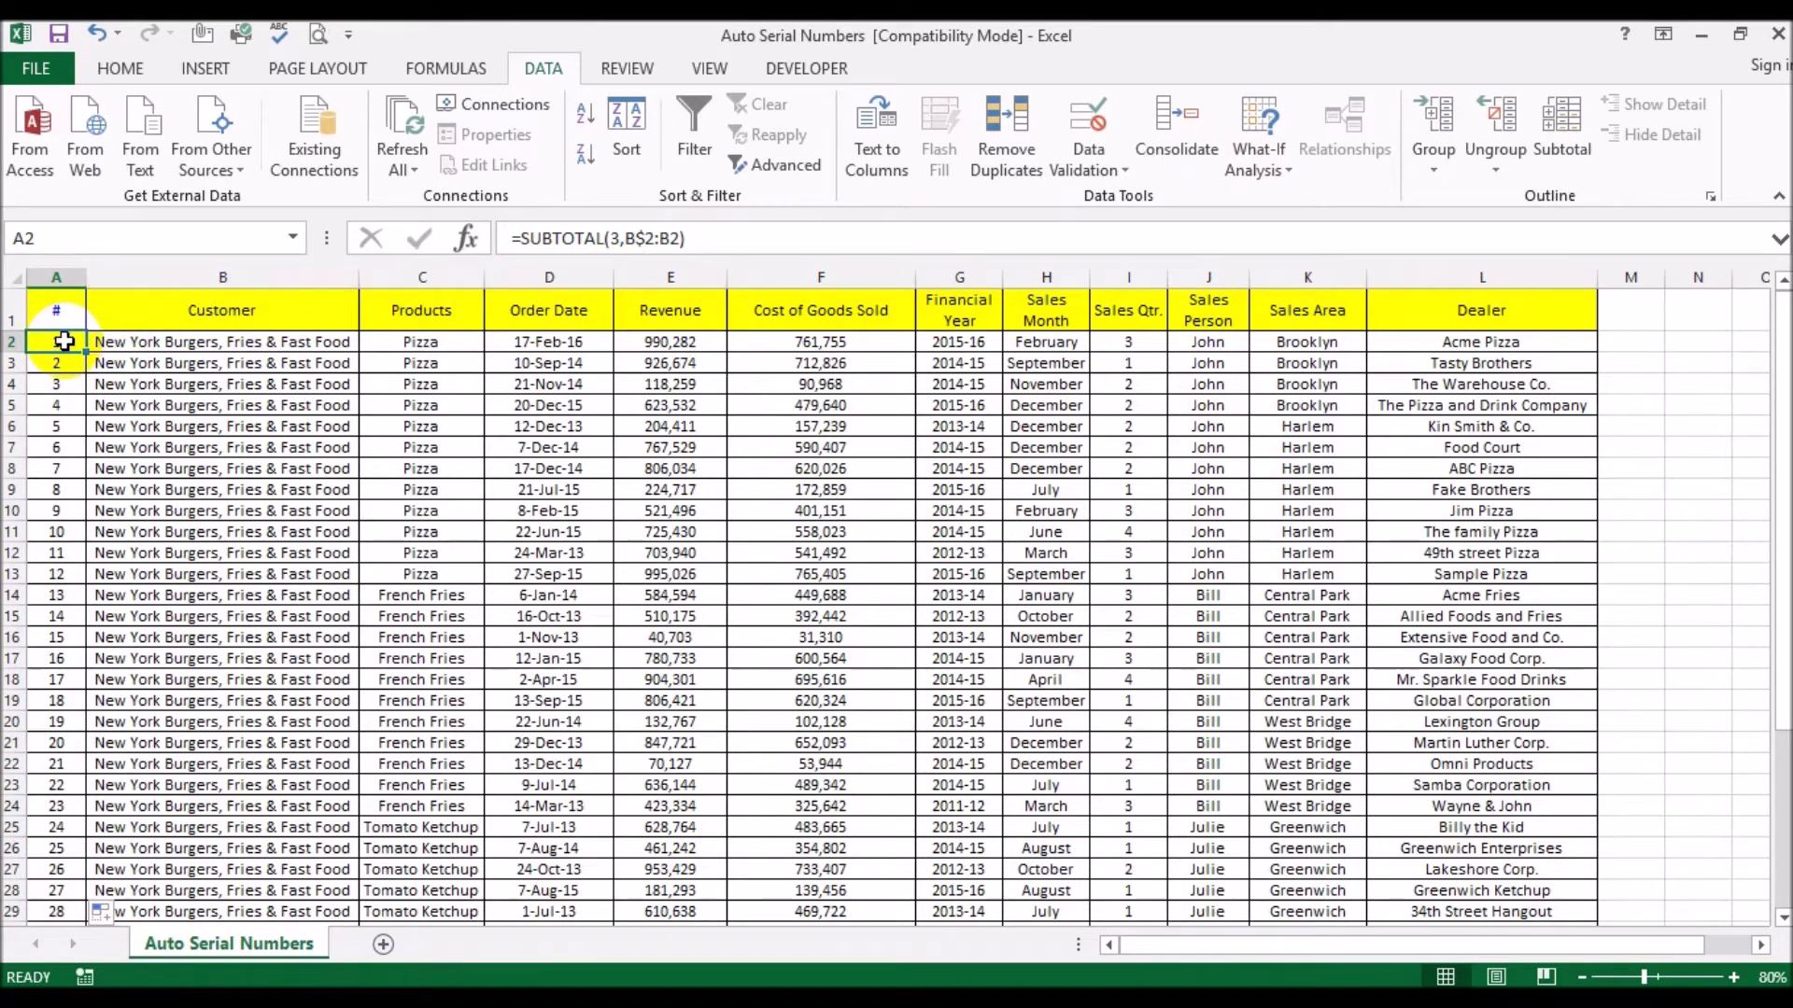
{"action": "left_click", "coordinate": [138, 342]}
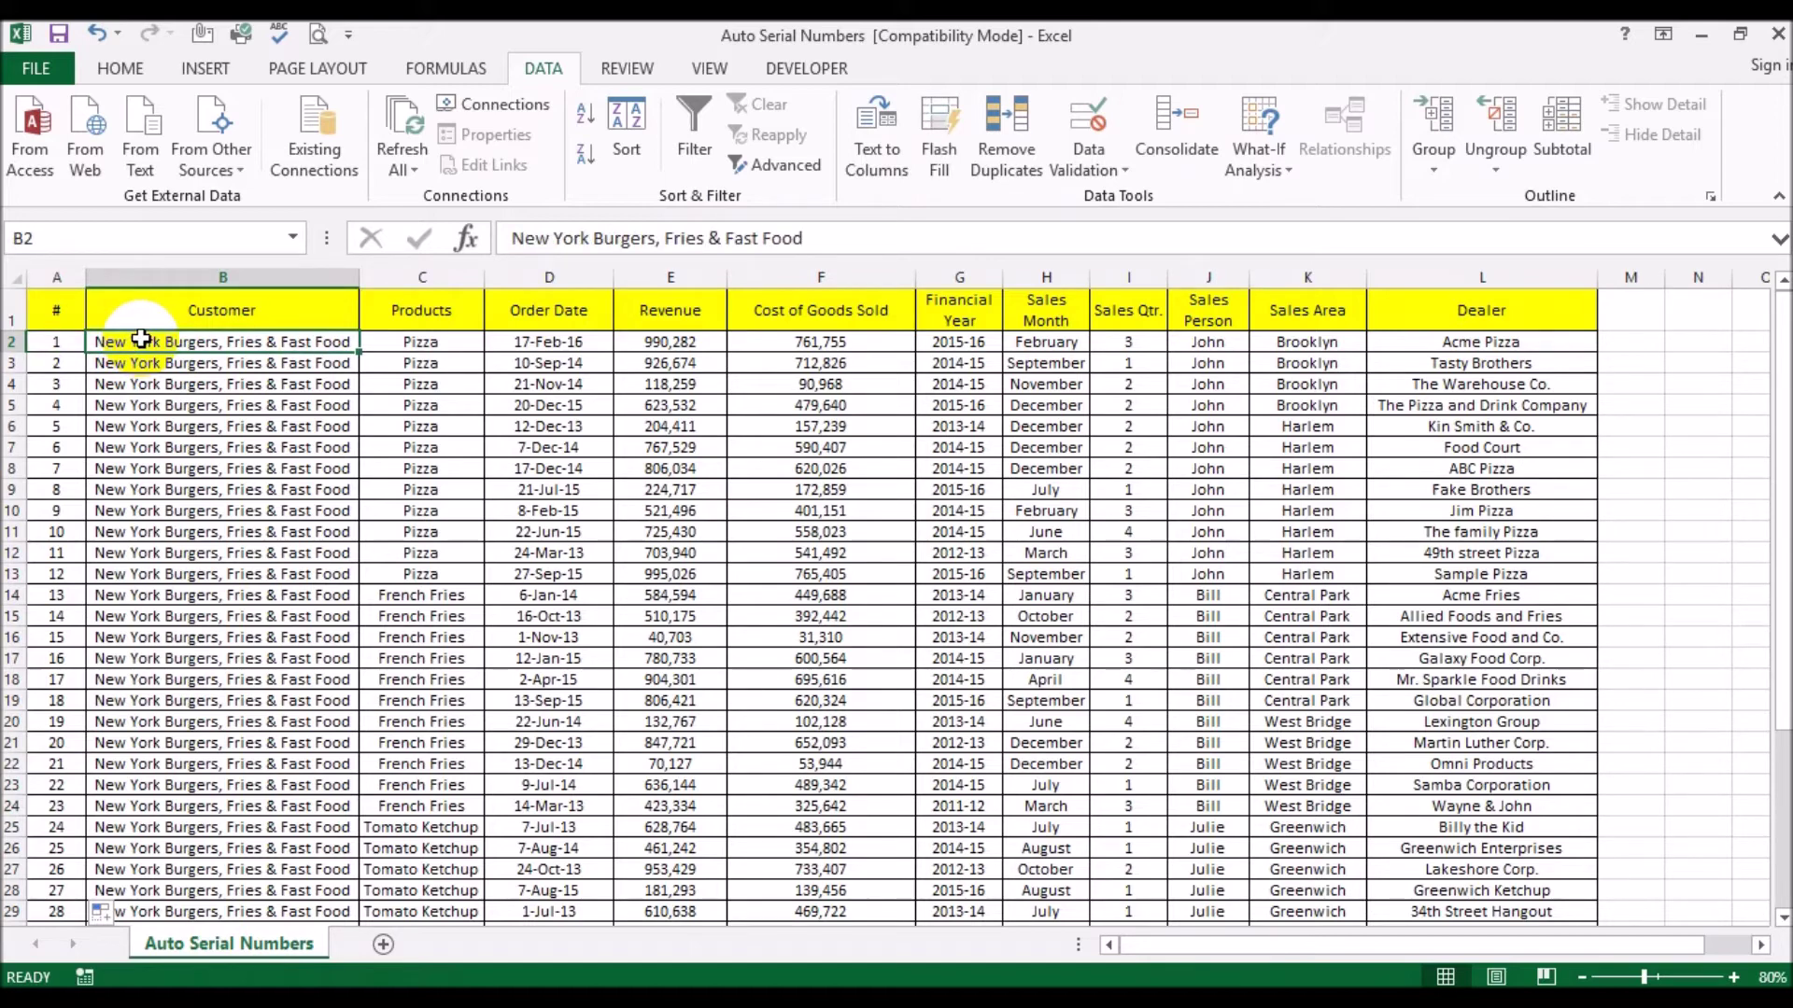
{"action": "left_click", "coordinate": [58, 362]}
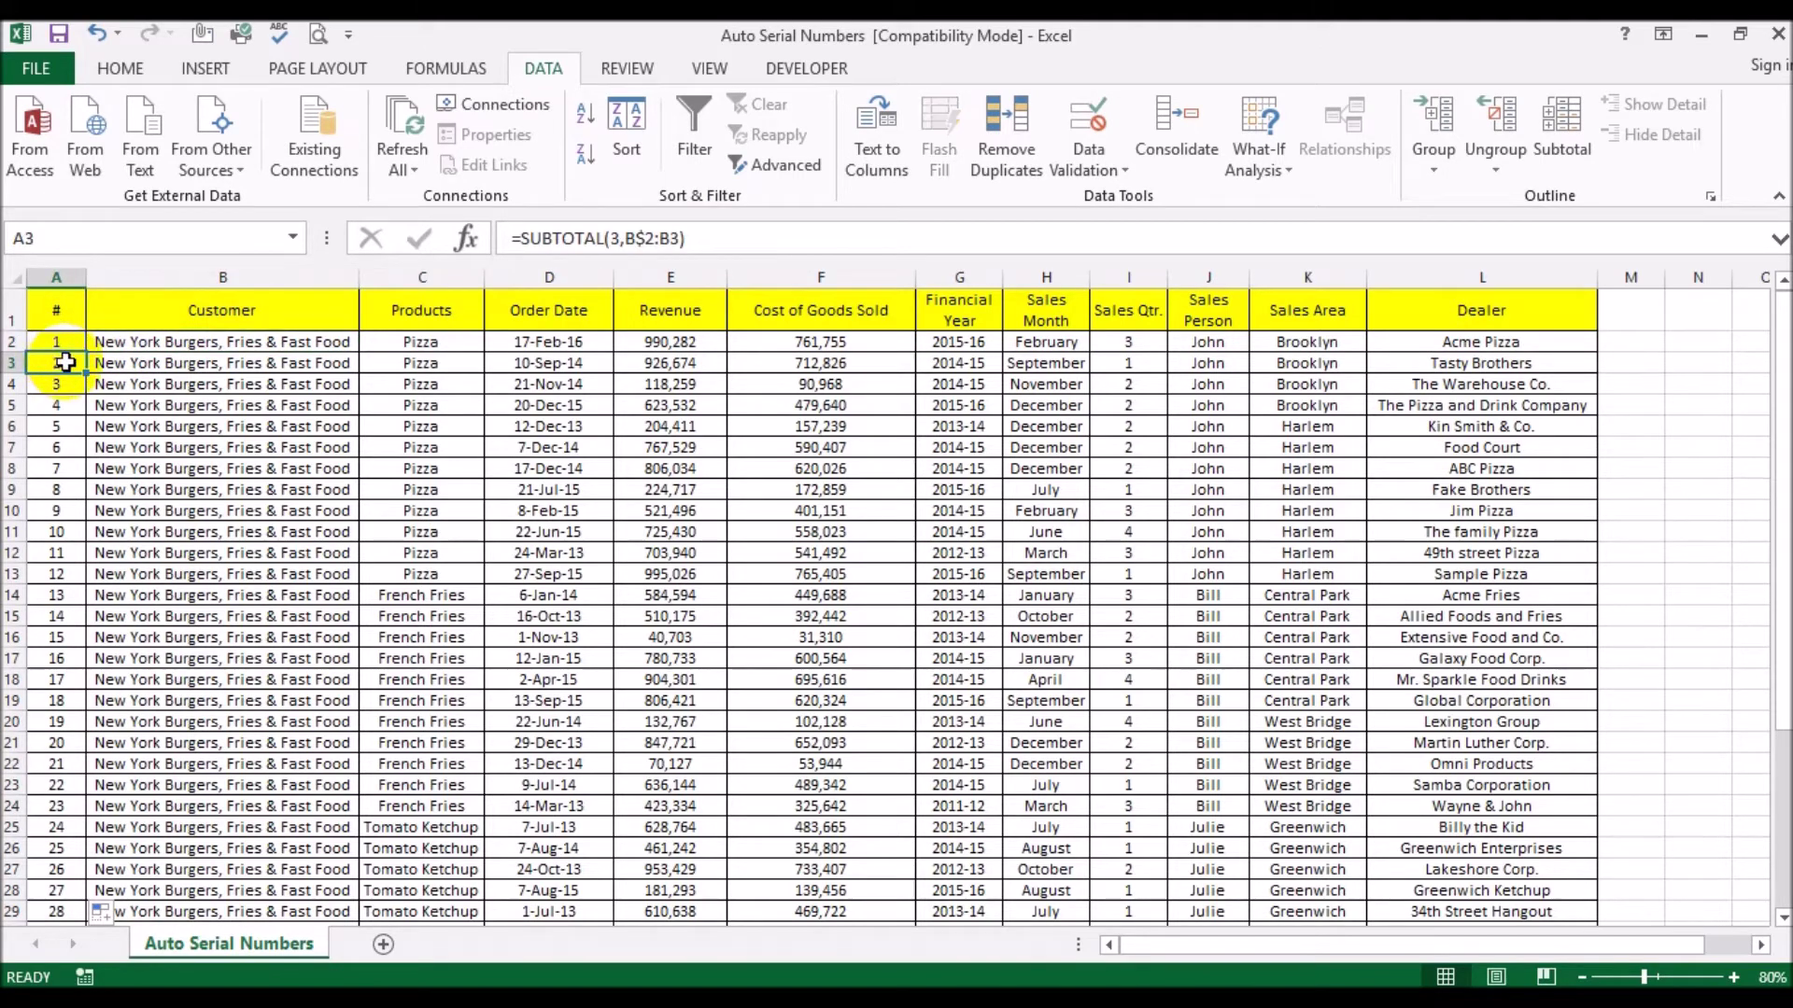
{"action": "left_click", "coordinate": [261, 339]}
{"action": "left_click_drag", "start_coordinate": [261, 339], "coordinate": [262, 360]}
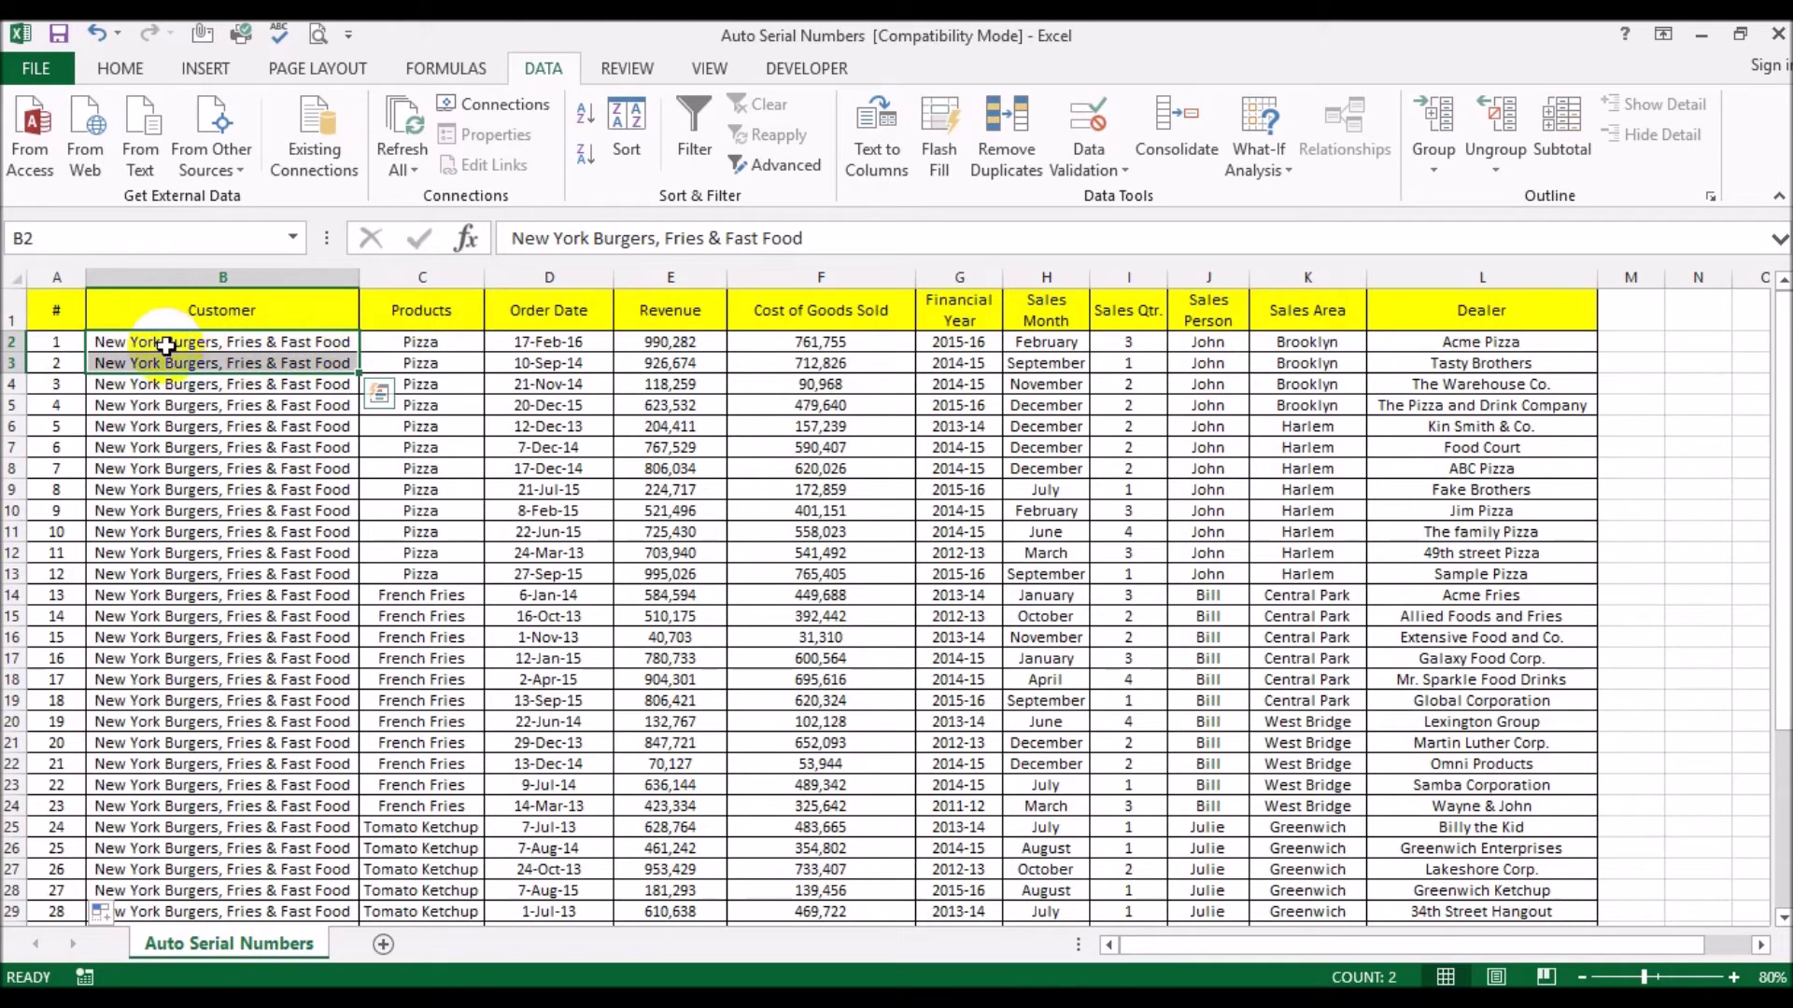
{"action": "left_click", "coordinate": [52, 363]}
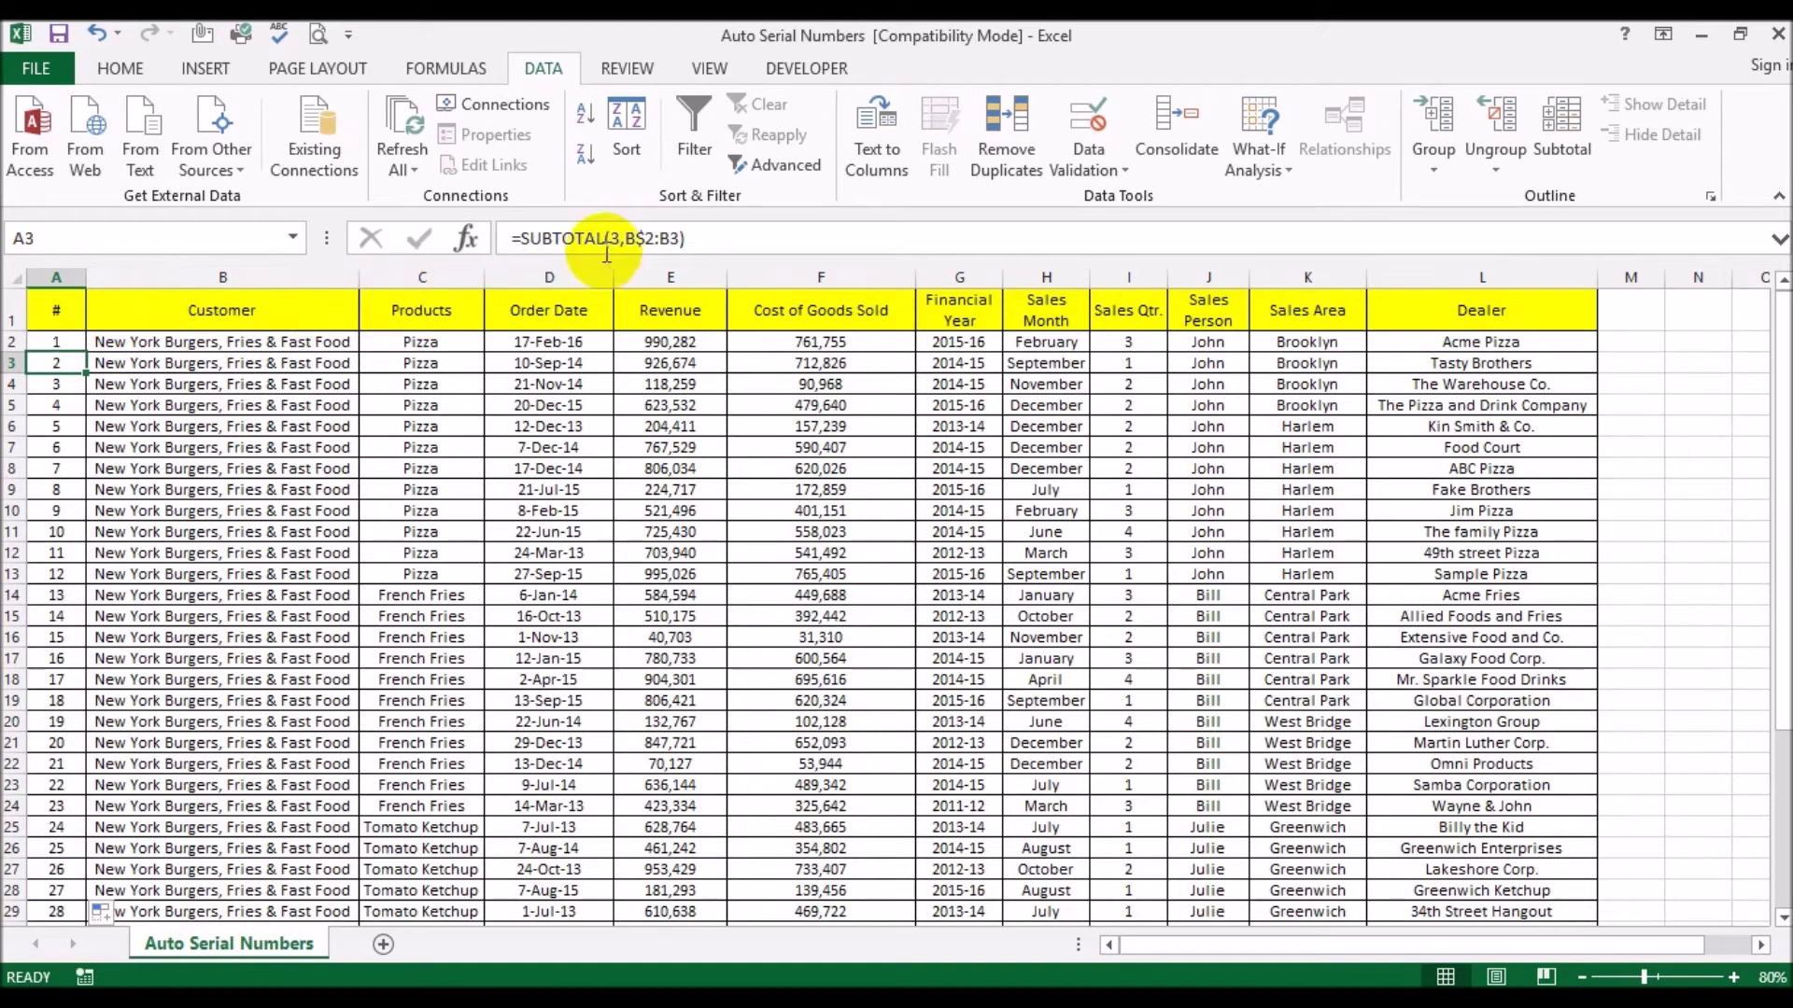
{"action": "left_click", "coordinate": [305, 343]}
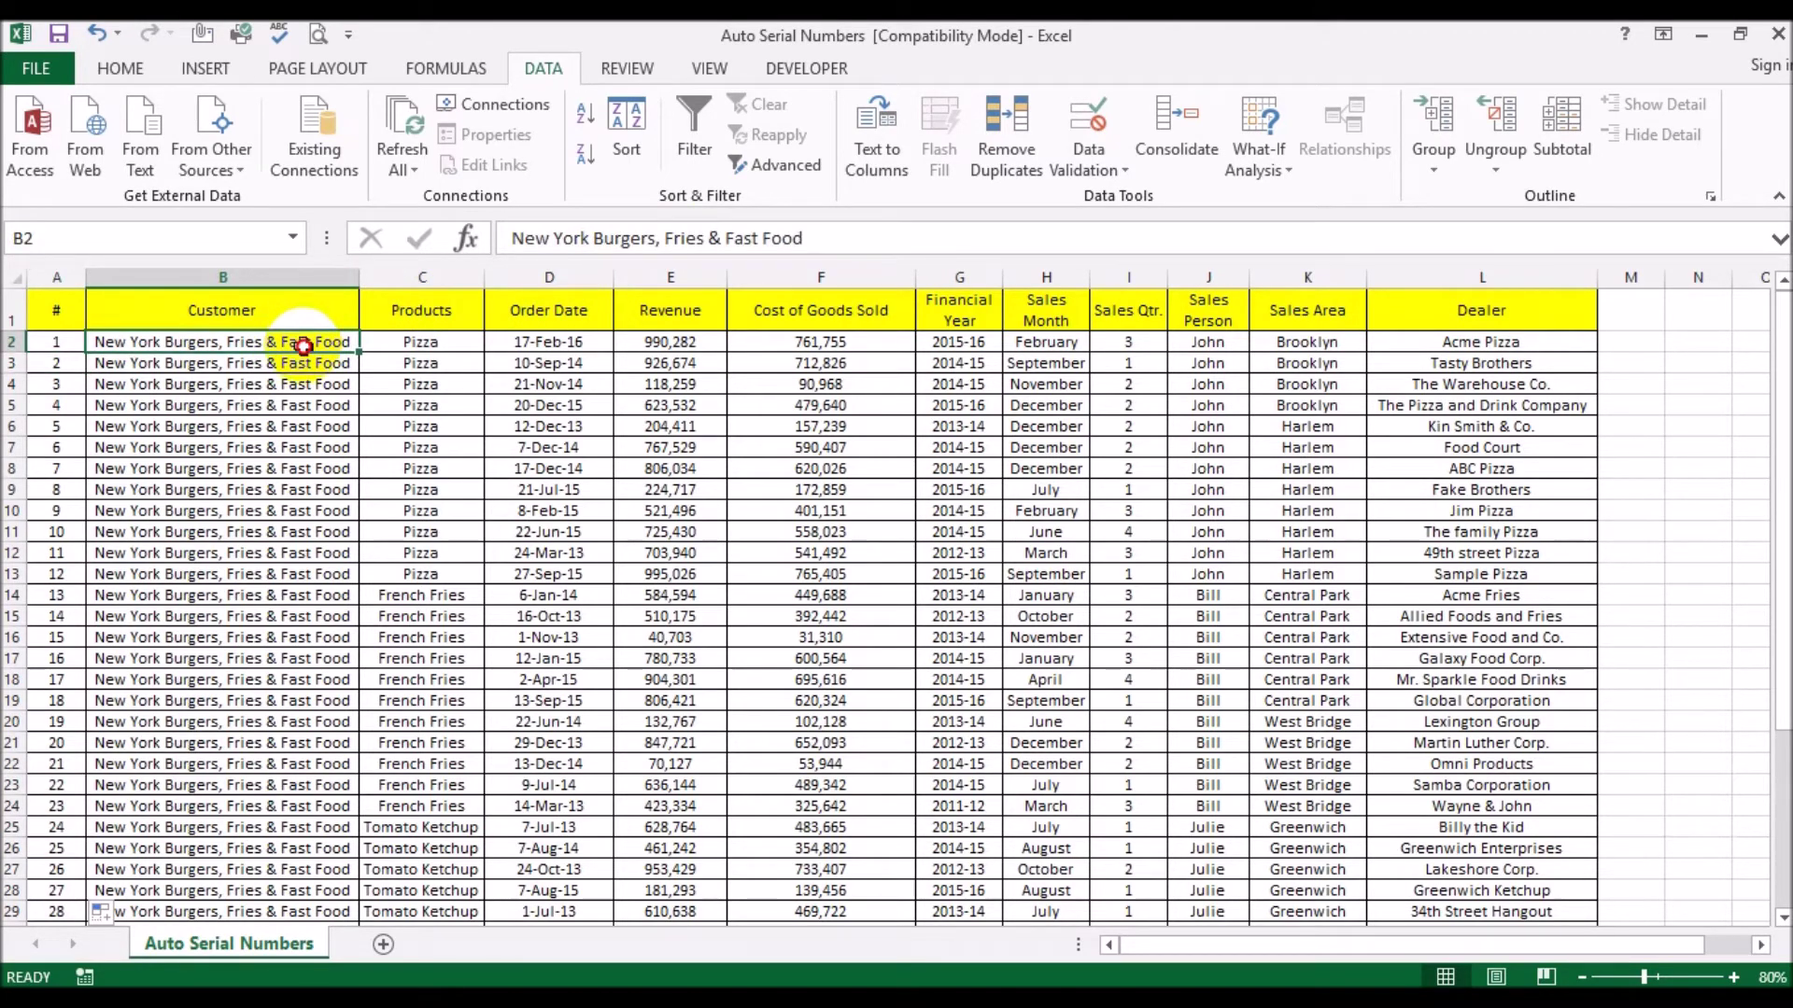
{"action": "left_click_drag", "start_coordinate": [304, 346], "coordinate": [305, 355]}
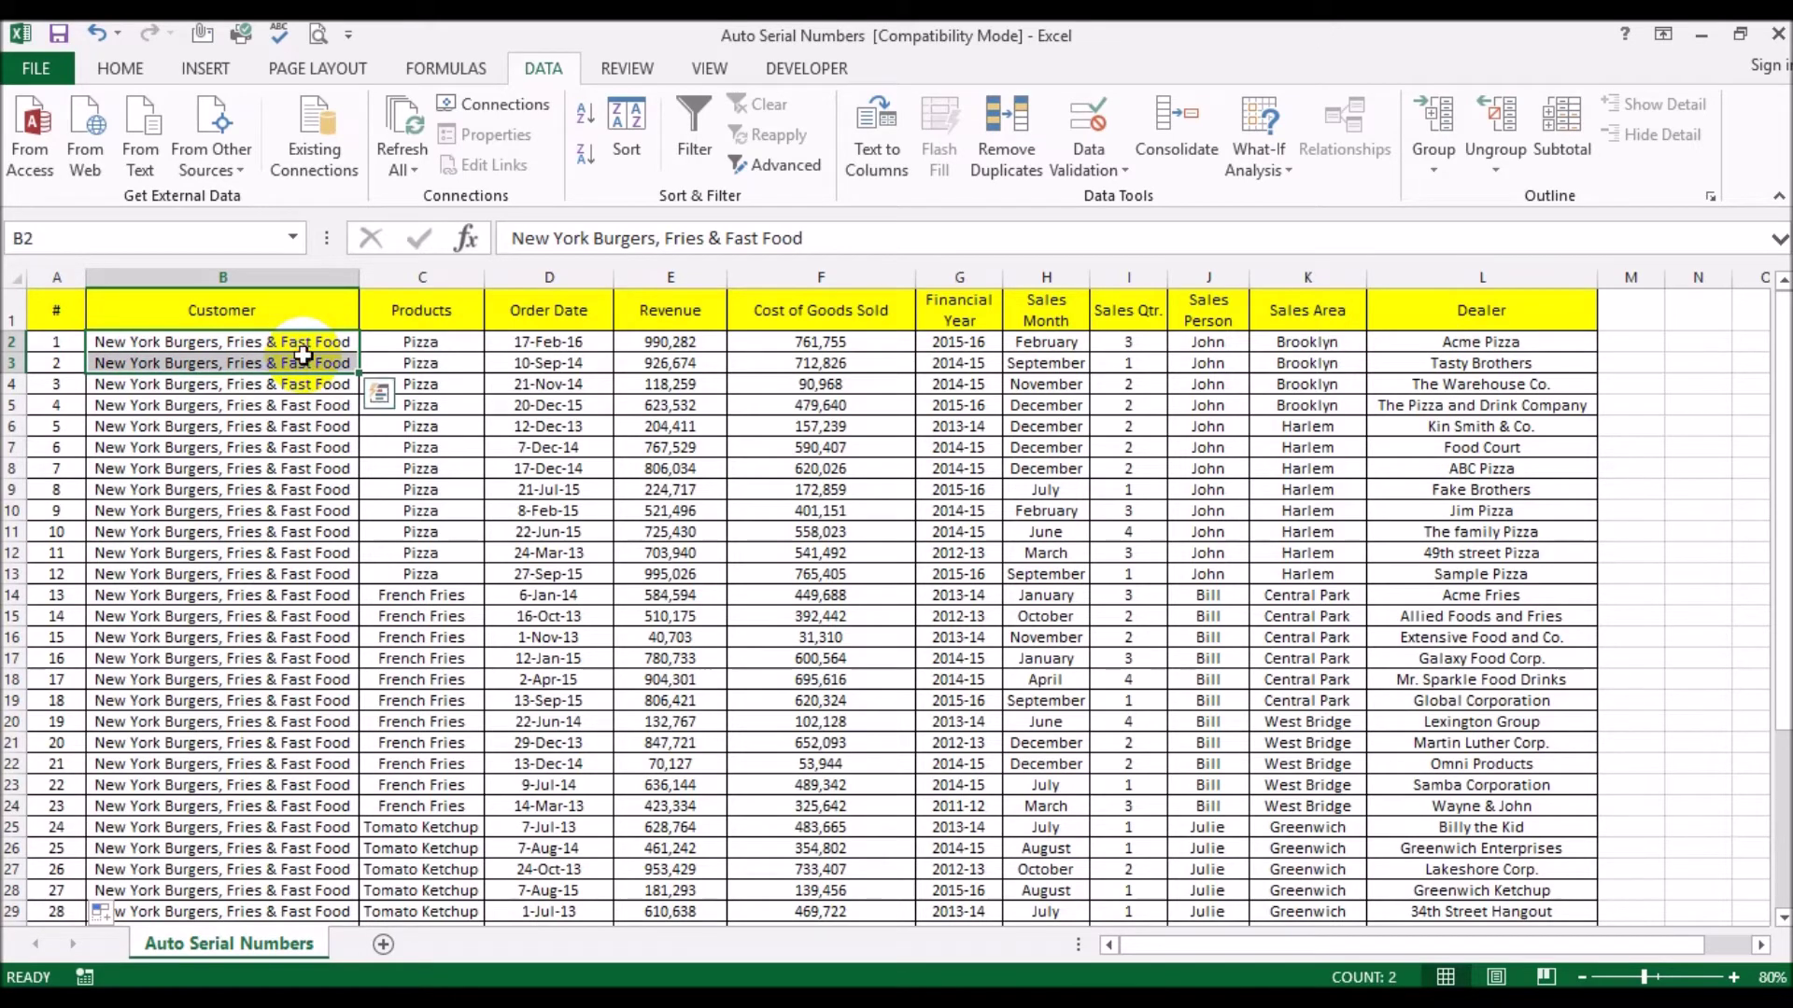
Step: Verify that A4 counts B2:B4, then turn filtering back on for header row 1
{"action": "left_click", "coordinate": [42, 384]}
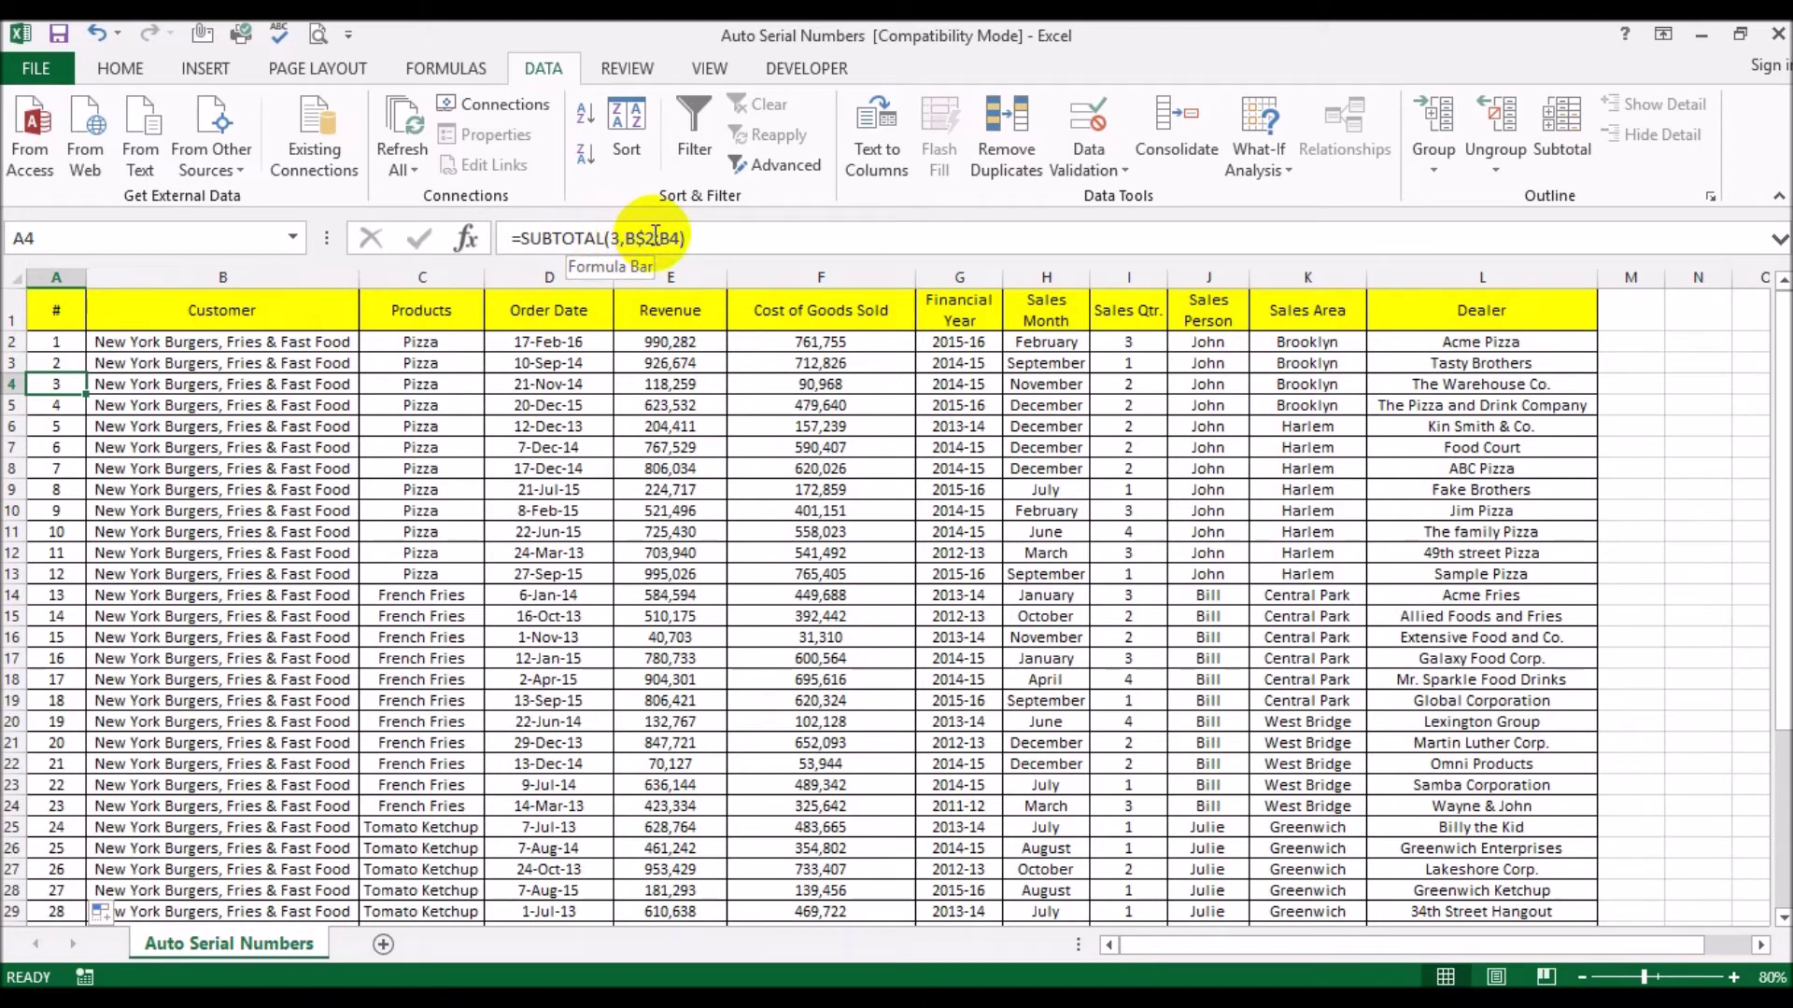
{"action": "left_click_drag", "start_coordinate": [228, 342], "coordinate": [235, 382]}
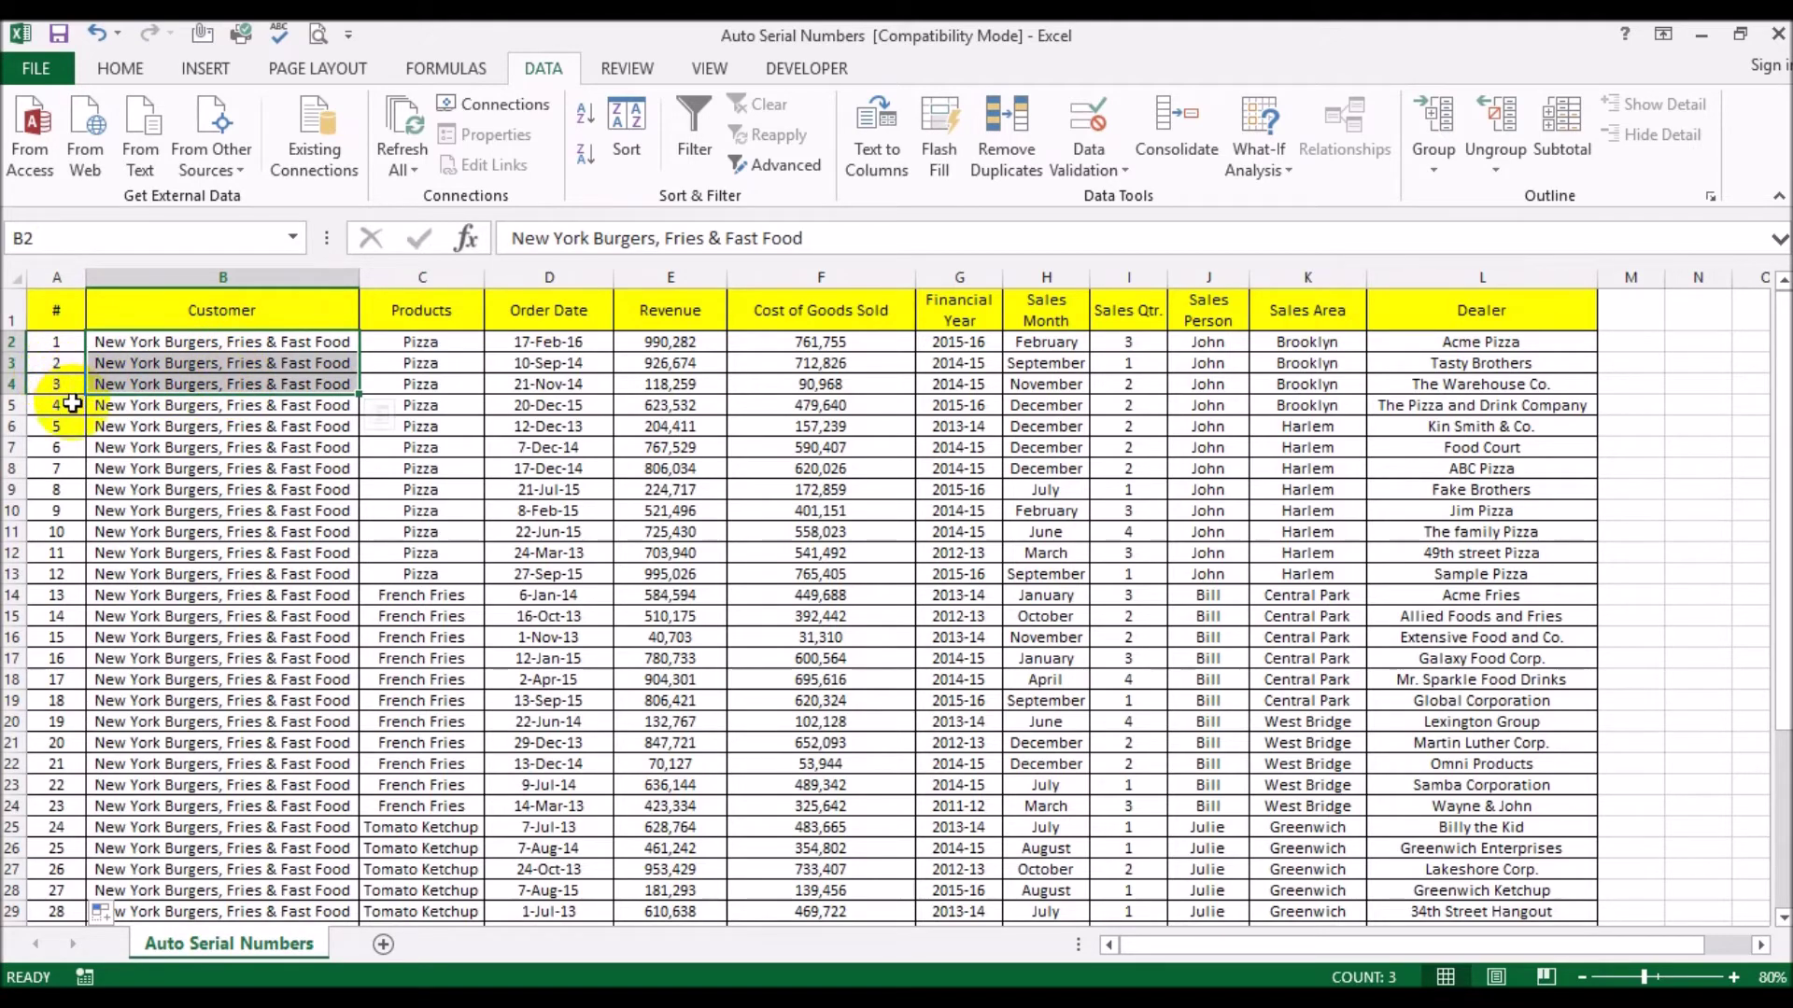
{"action": "left_click", "coordinate": [12, 311]}
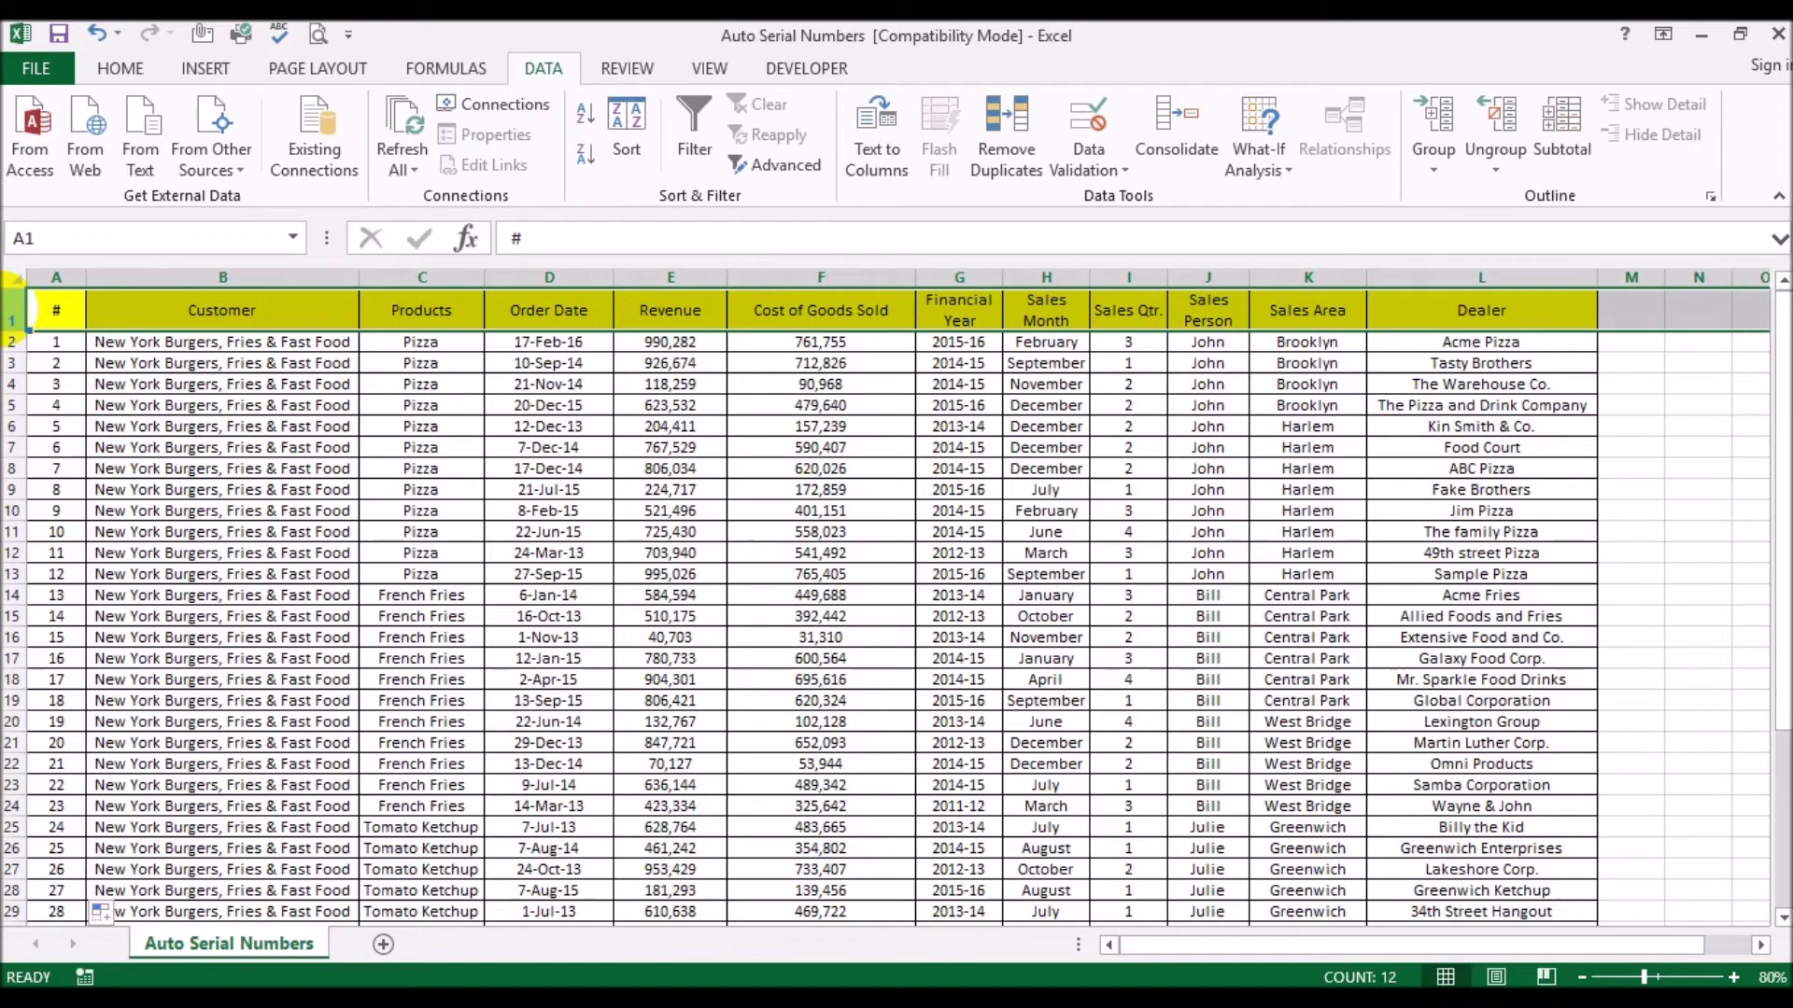
{"action": "key", "text": "ctrl+shift+l"}
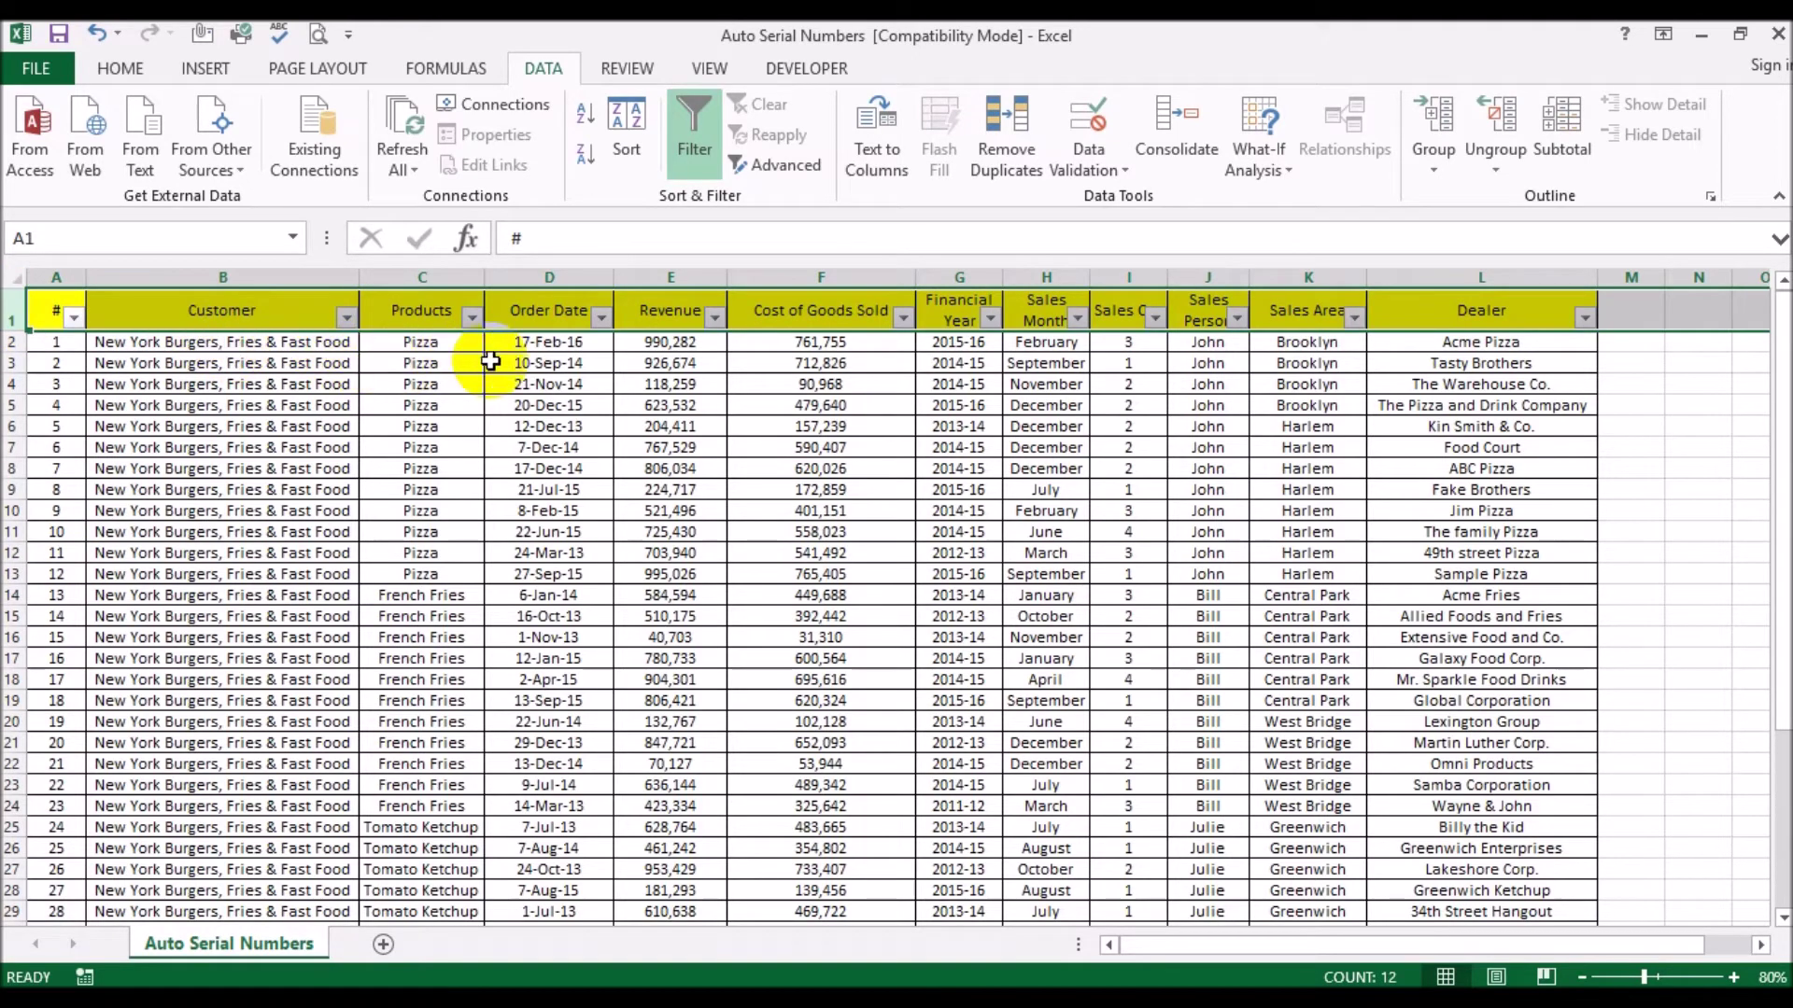
Step: Filter Order Date to 2015 only by unchecking 2016, 2014 and 2013, then check the renumbered serials
{"action": "left_click", "coordinate": [601, 319]}
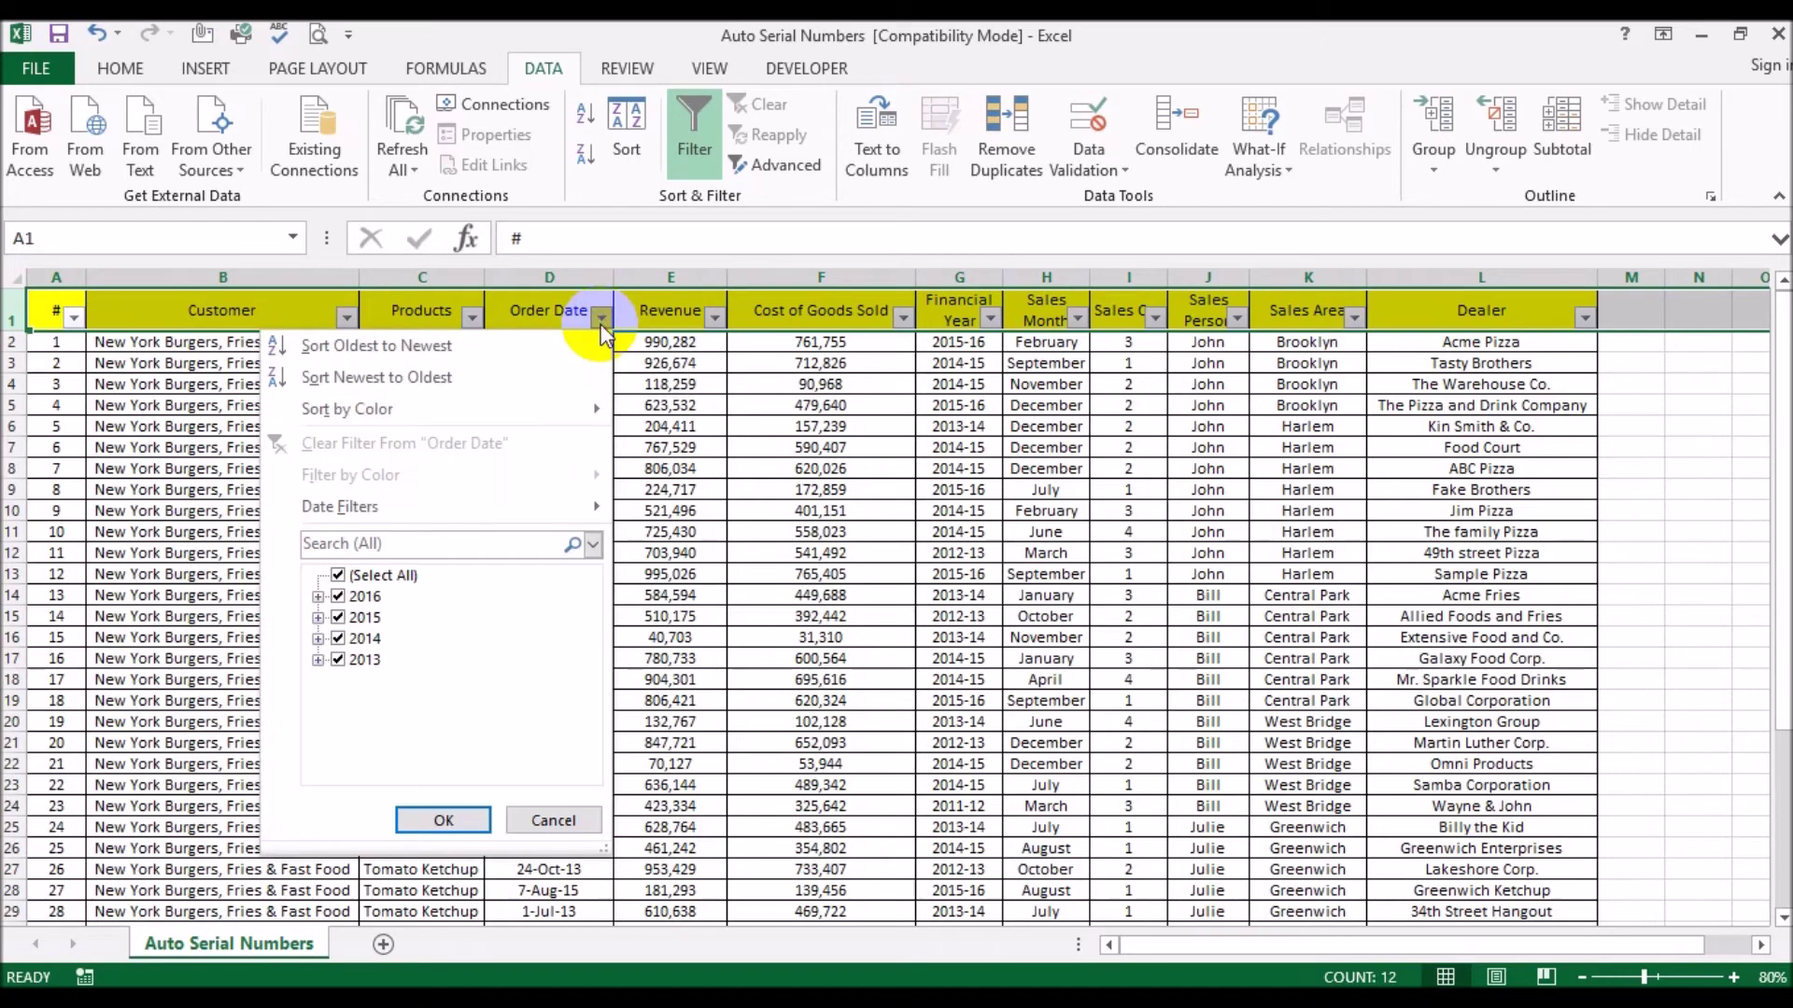
{"action": "left_click", "coordinate": [338, 597]}
{"action": "left_click", "coordinate": [338, 639]}
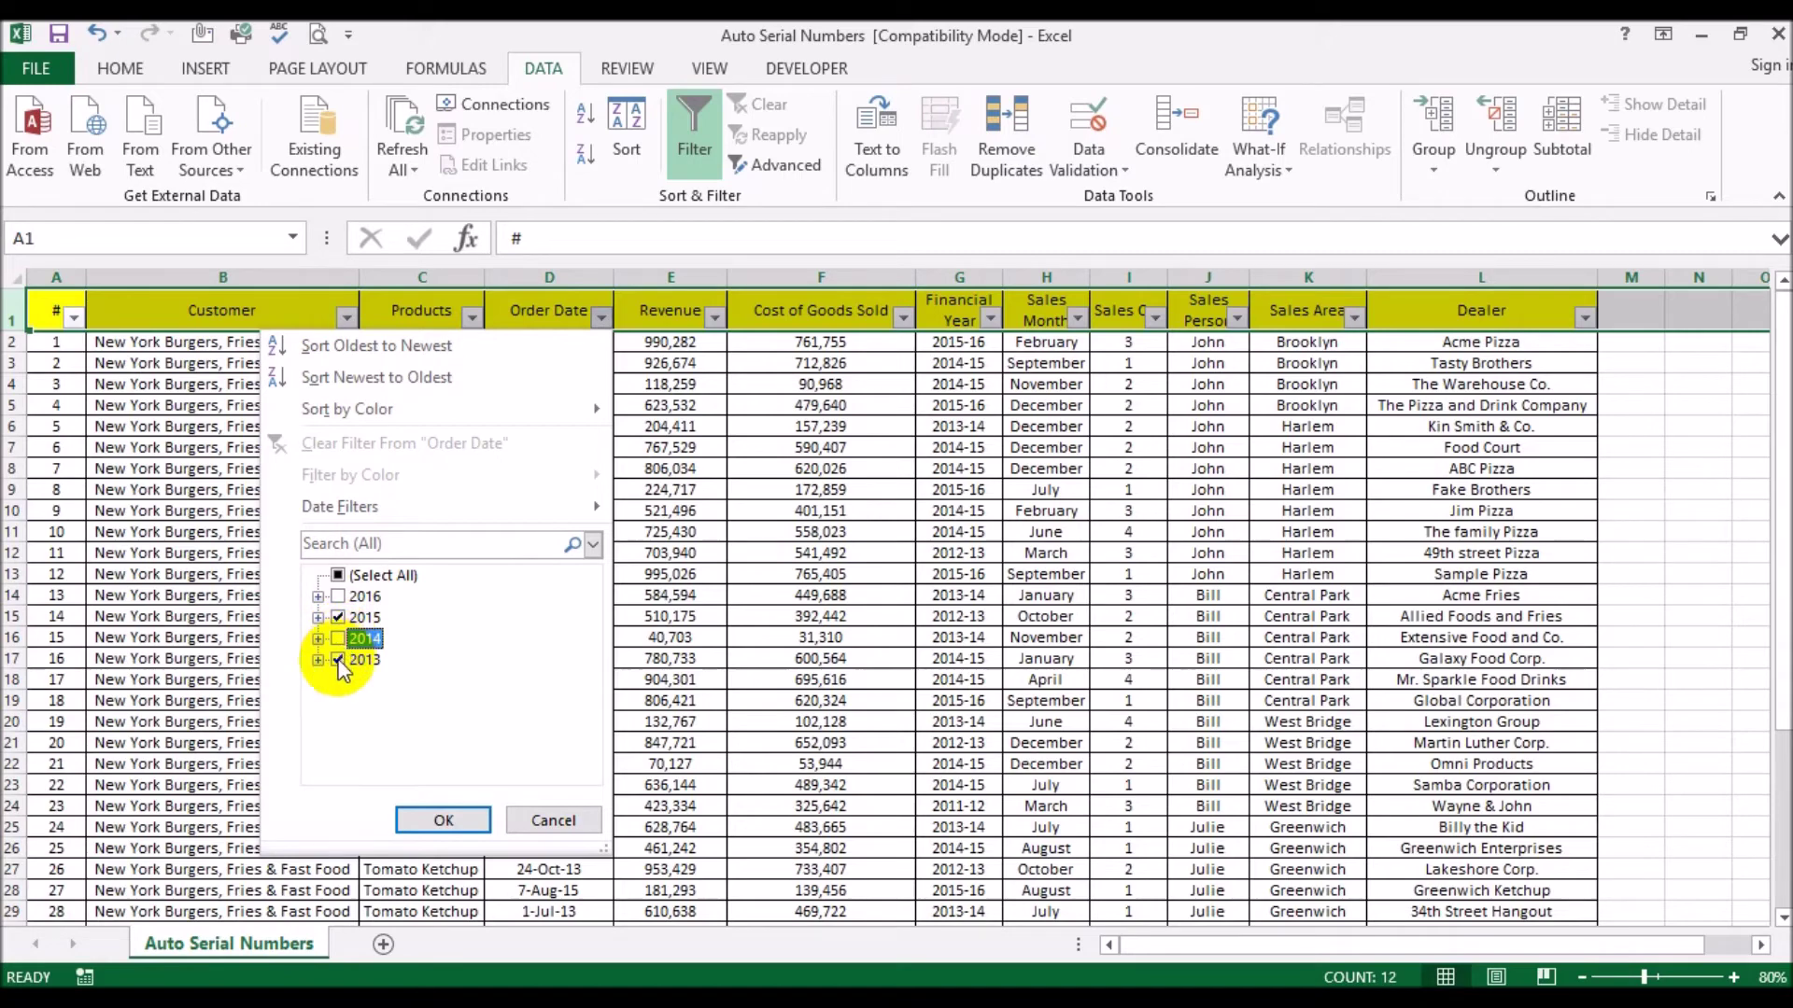
{"action": "left_click", "coordinate": [338, 660]}
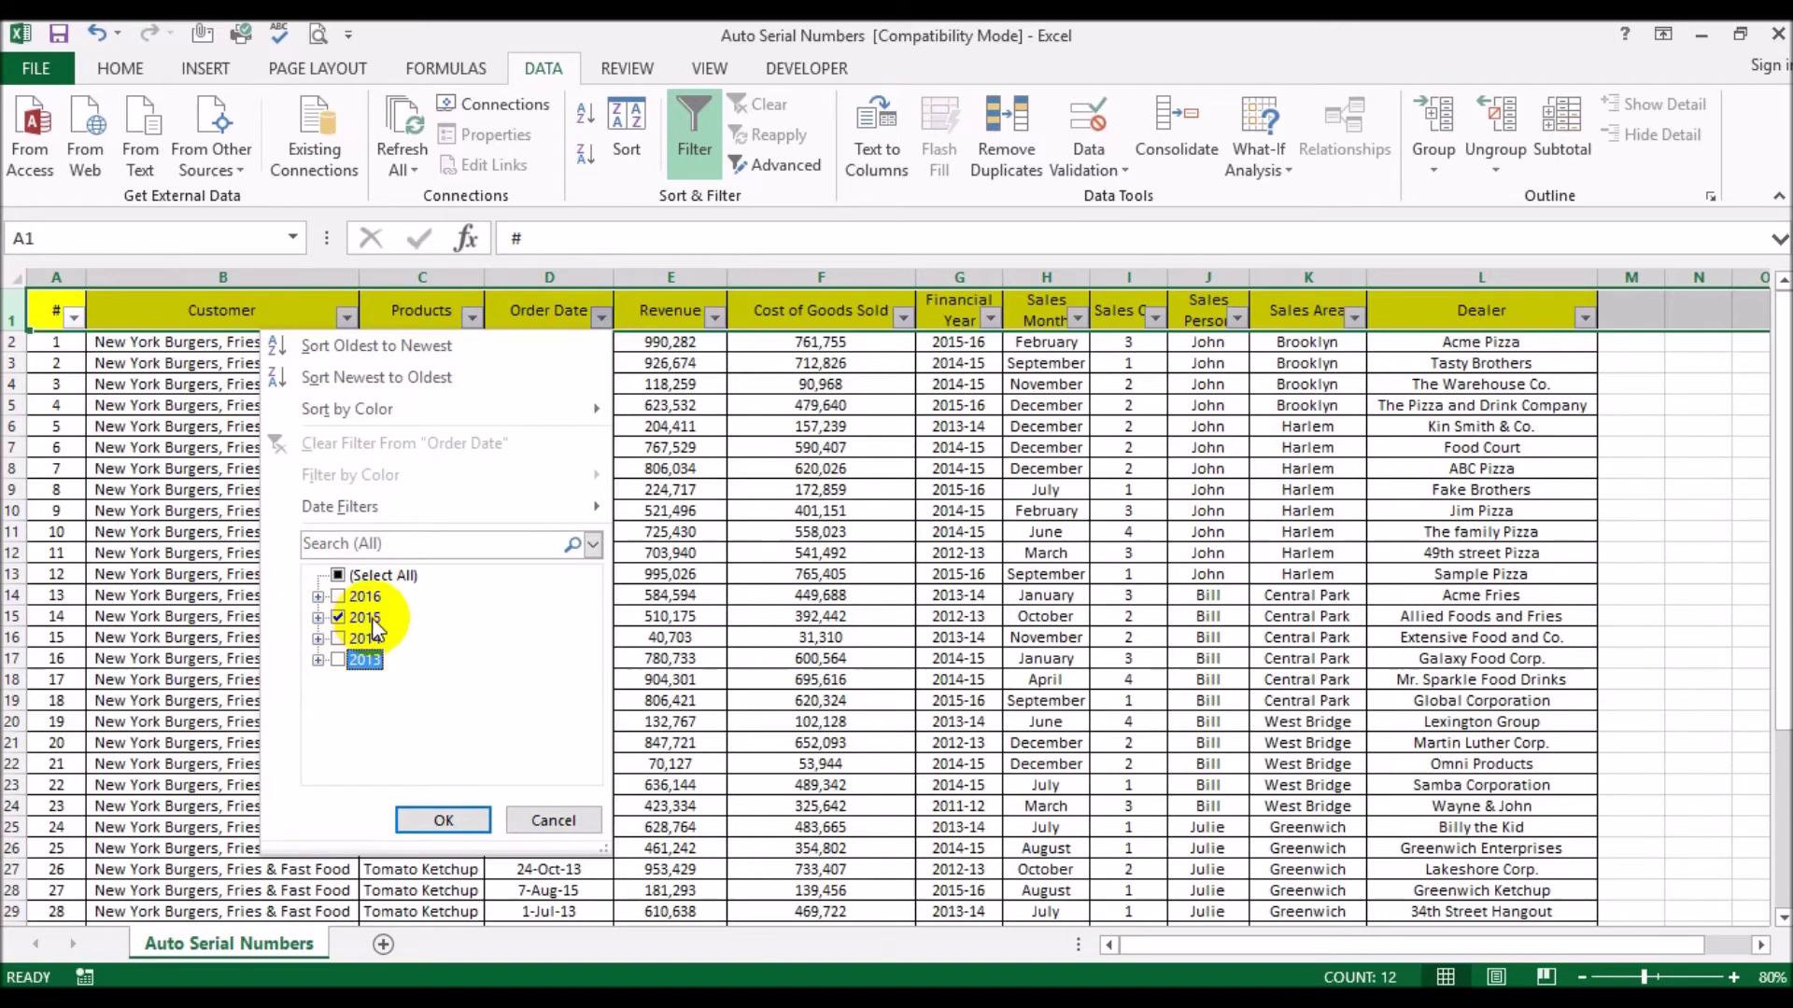
{"action": "left_click", "coordinate": [445, 822]}
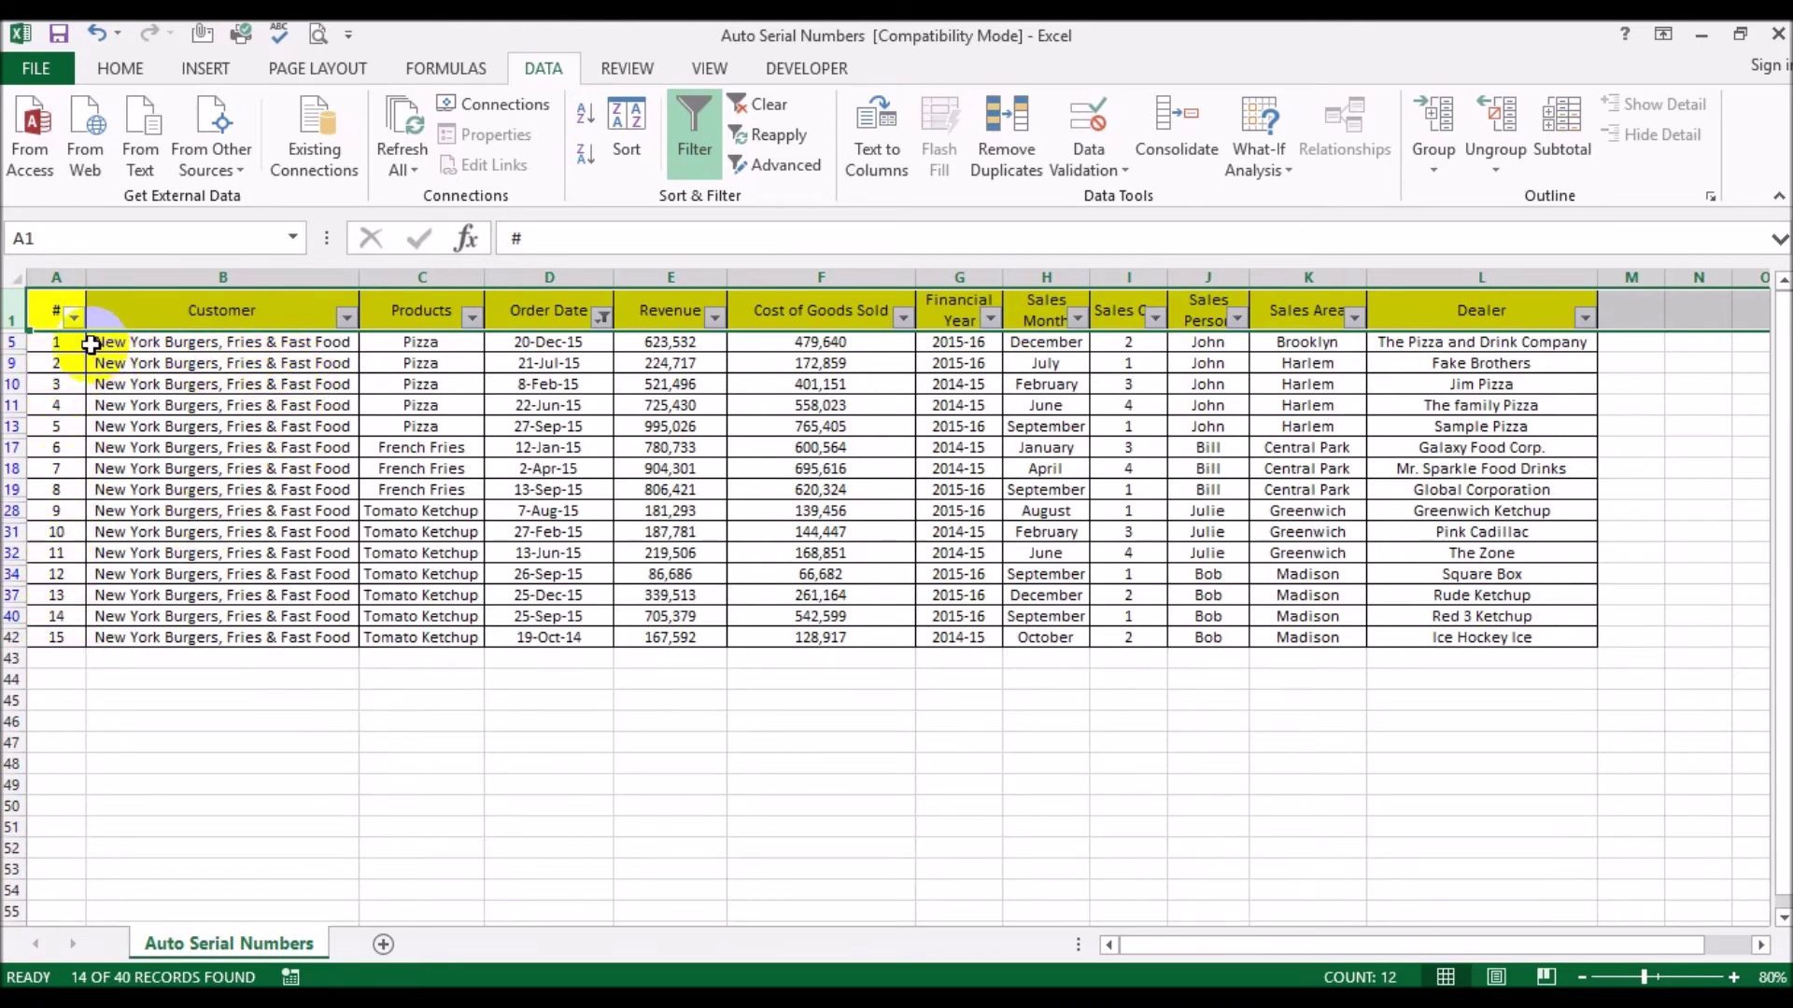
{"action": "left_click", "coordinate": [56, 342]}
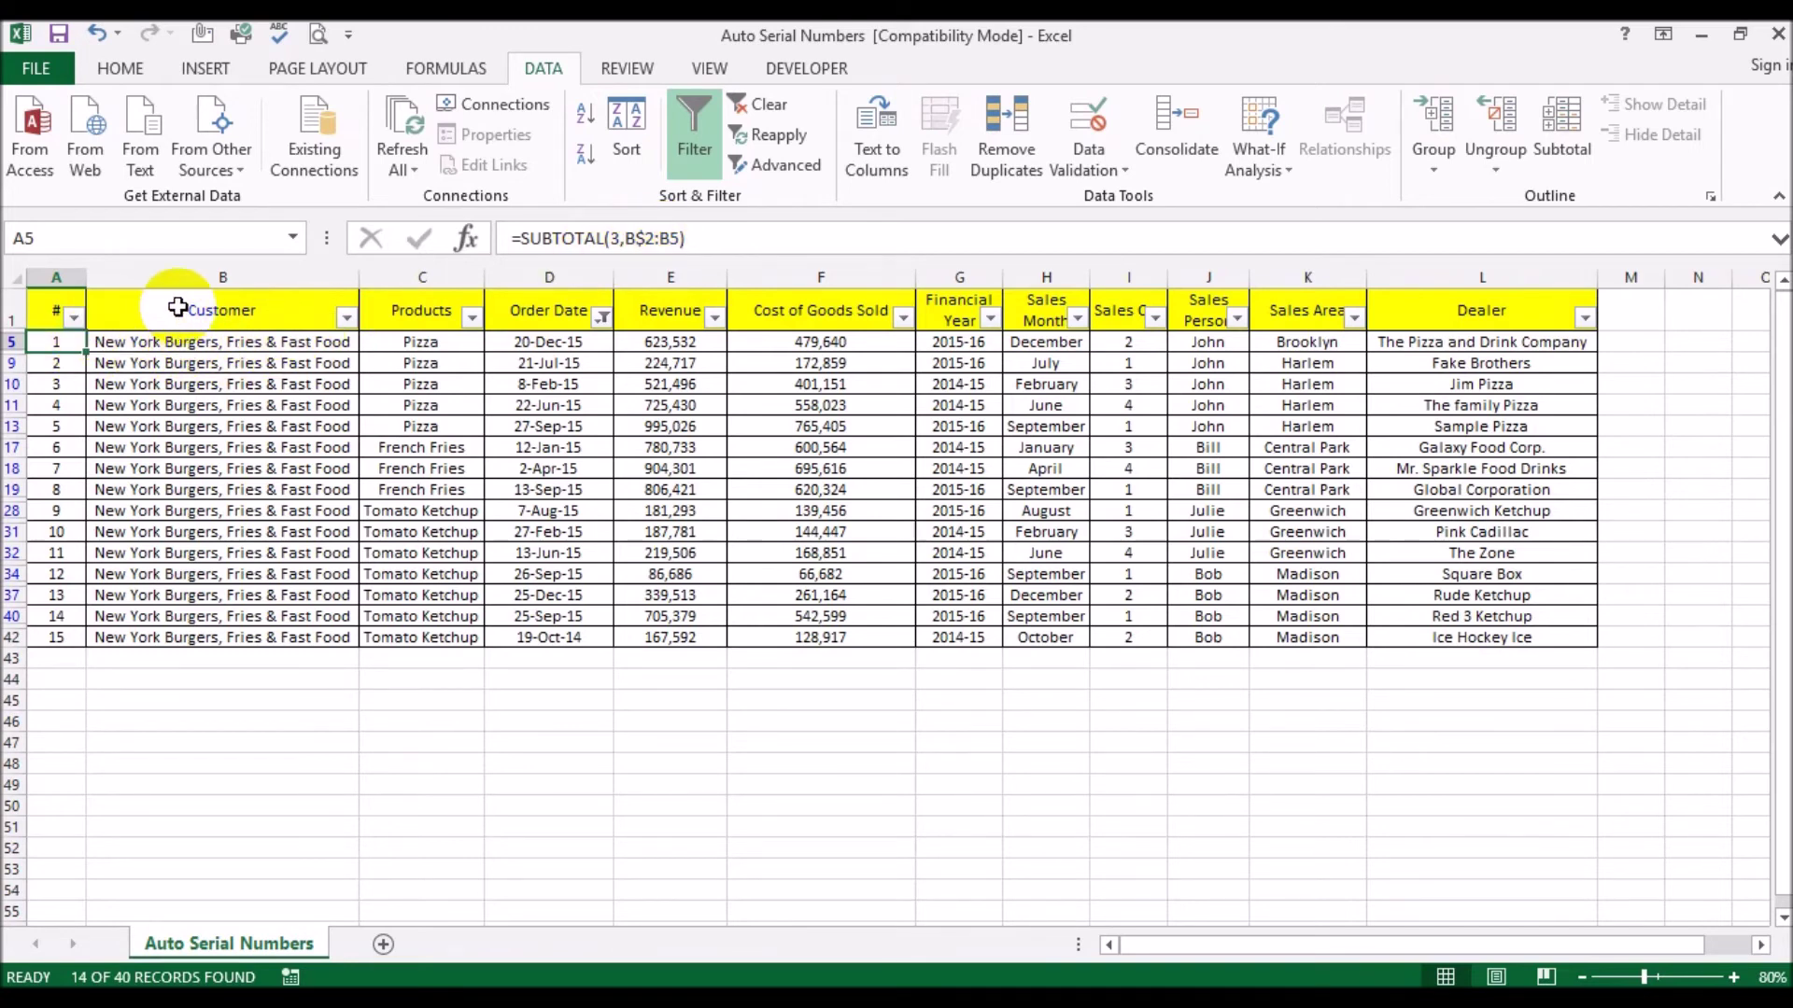
{"action": "left_click", "coordinate": [191, 343]}
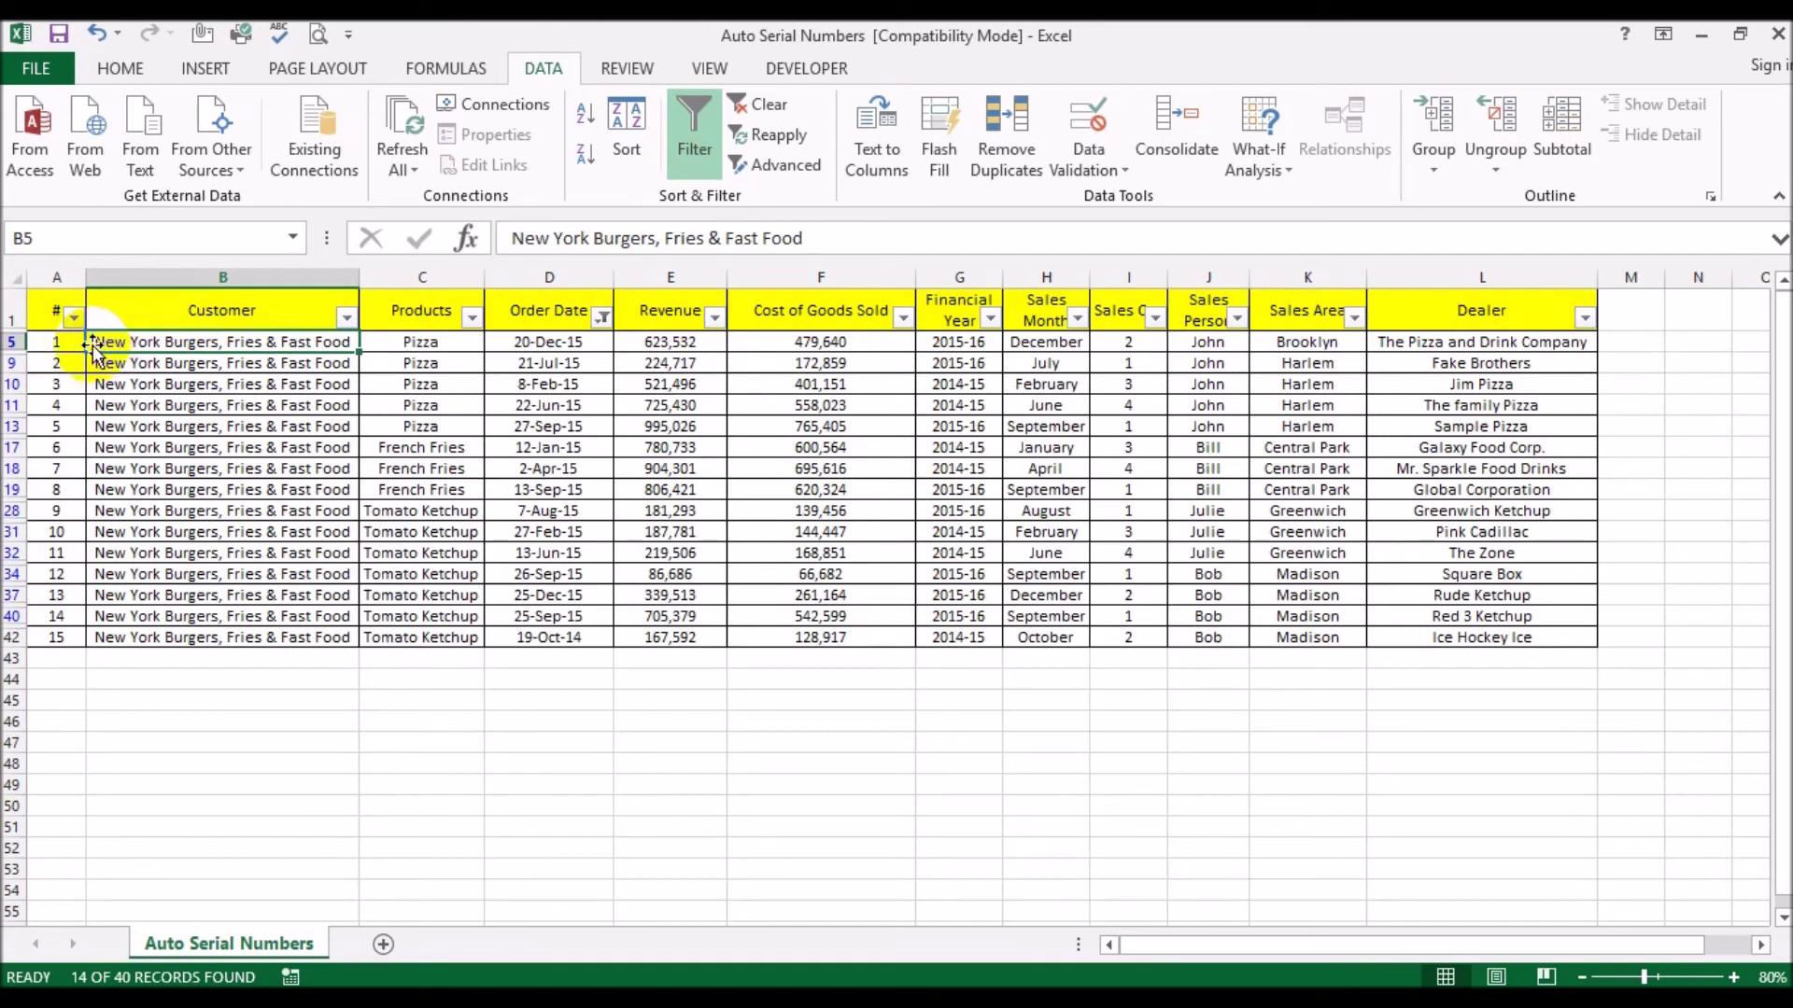
{"action": "left_click", "coordinate": [66, 363]}
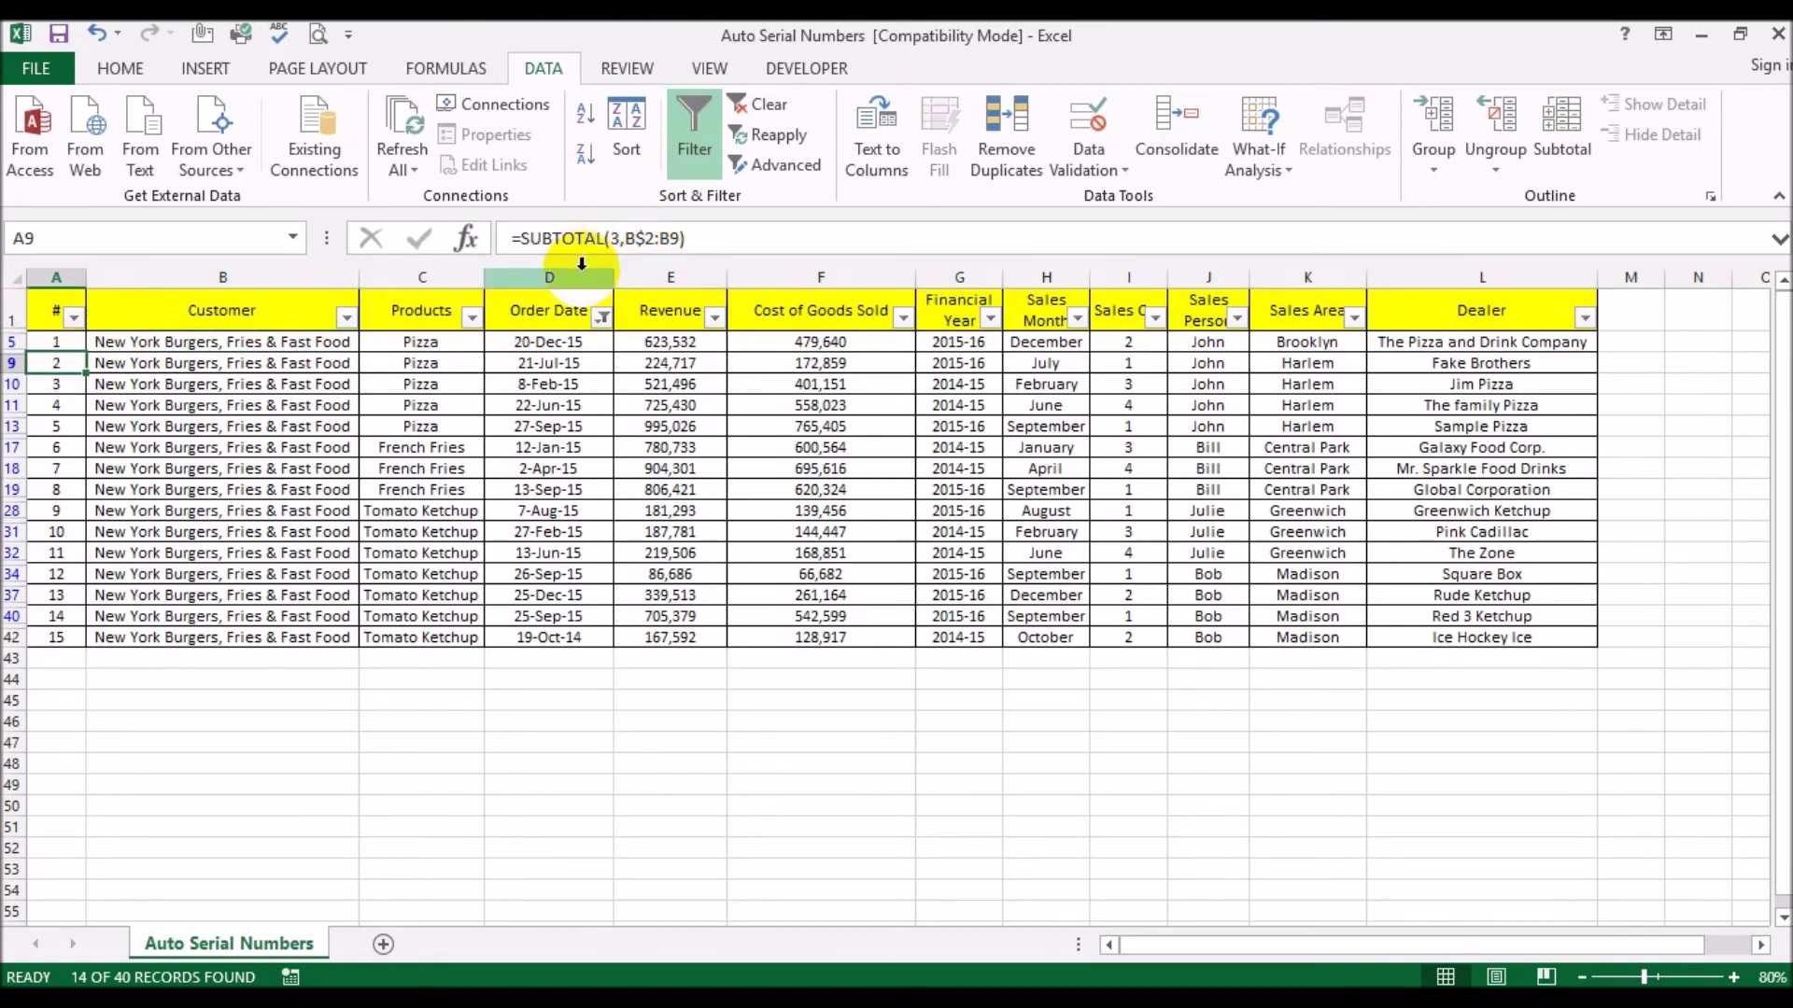
{"action": "left_click", "coordinate": [195, 345]}
{"action": "left_click_drag", "start_coordinate": [195, 344], "coordinate": [195, 362]}
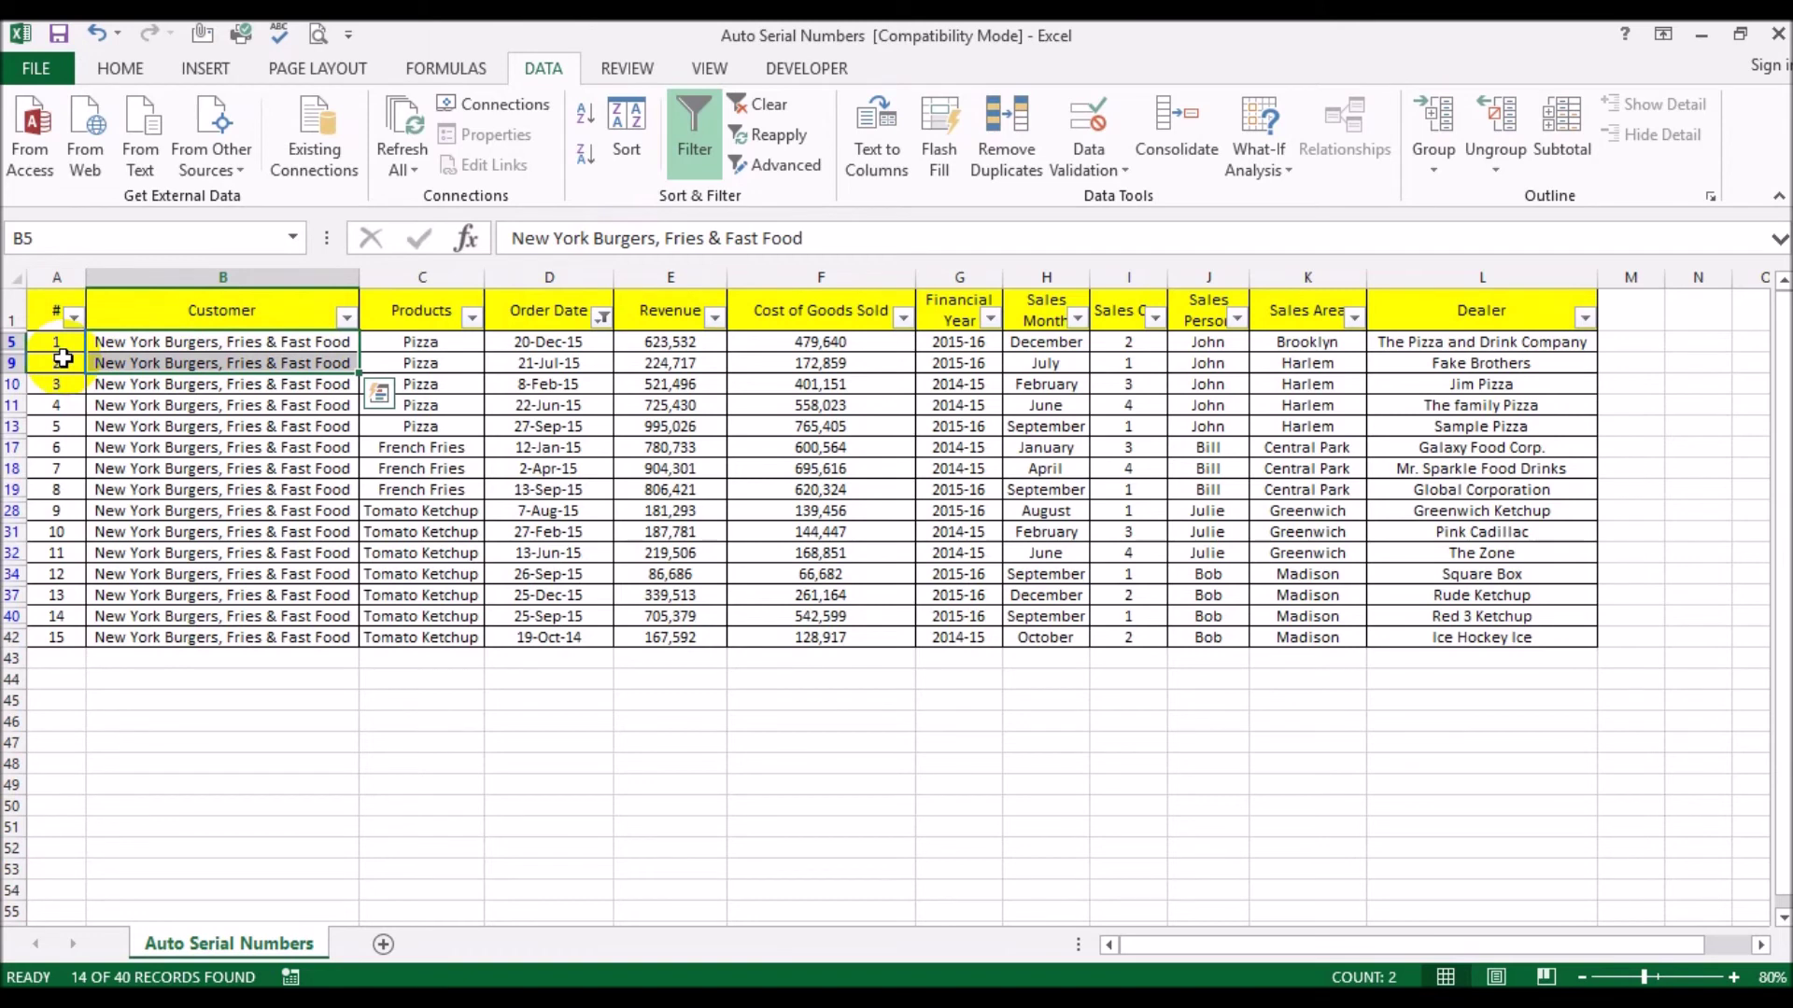
{"action": "left_click", "coordinate": [74, 387]}
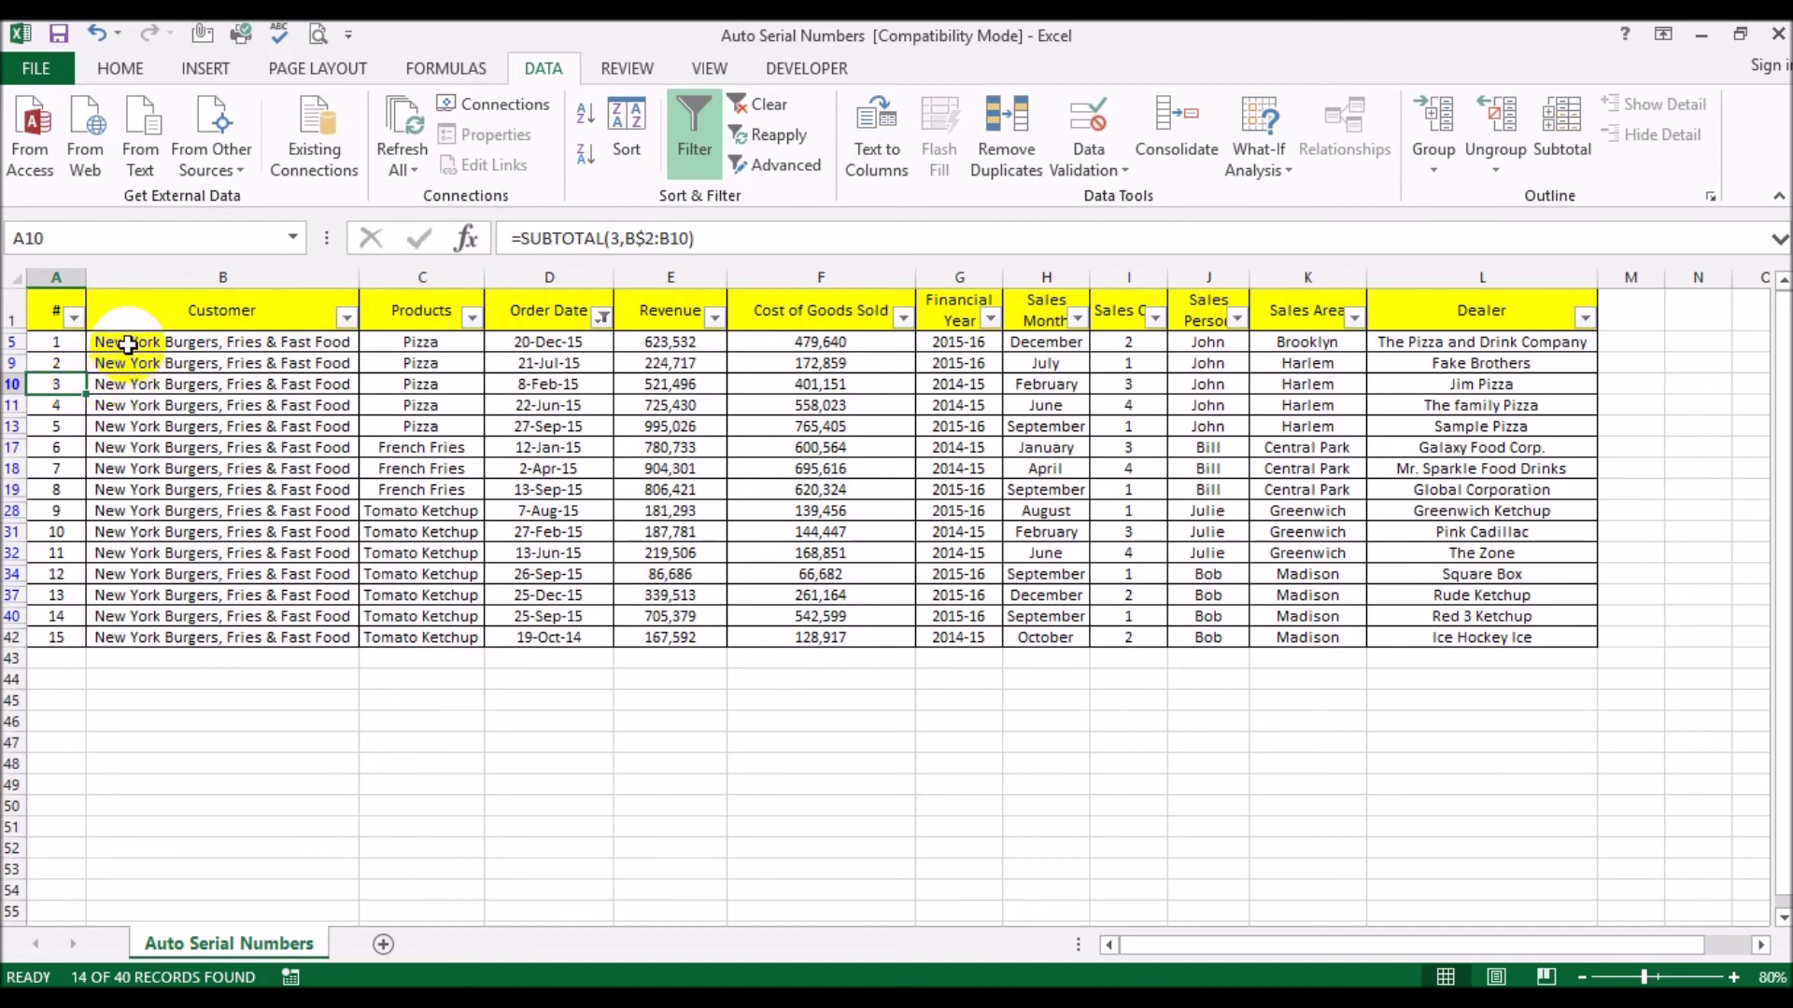
{"action": "left_click_drag", "start_coordinate": [129, 342], "coordinate": [128, 383]}
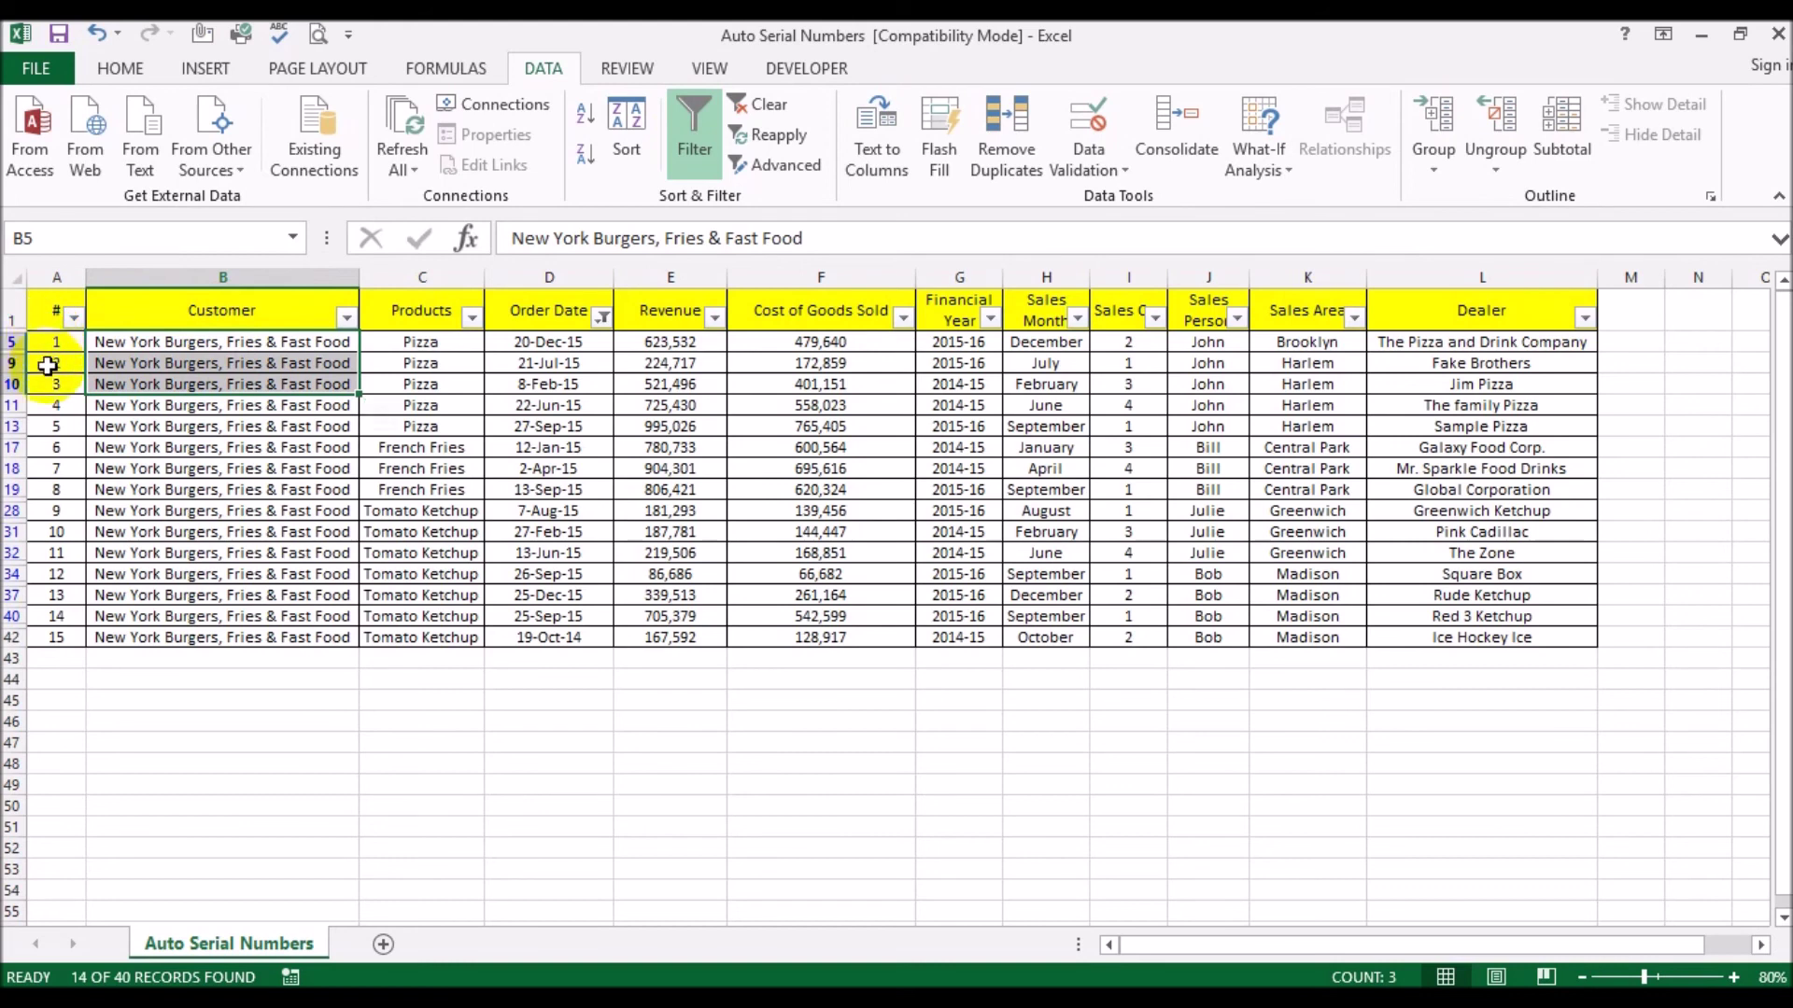
{"action": "left_click", "coordinate": [65, 469]}
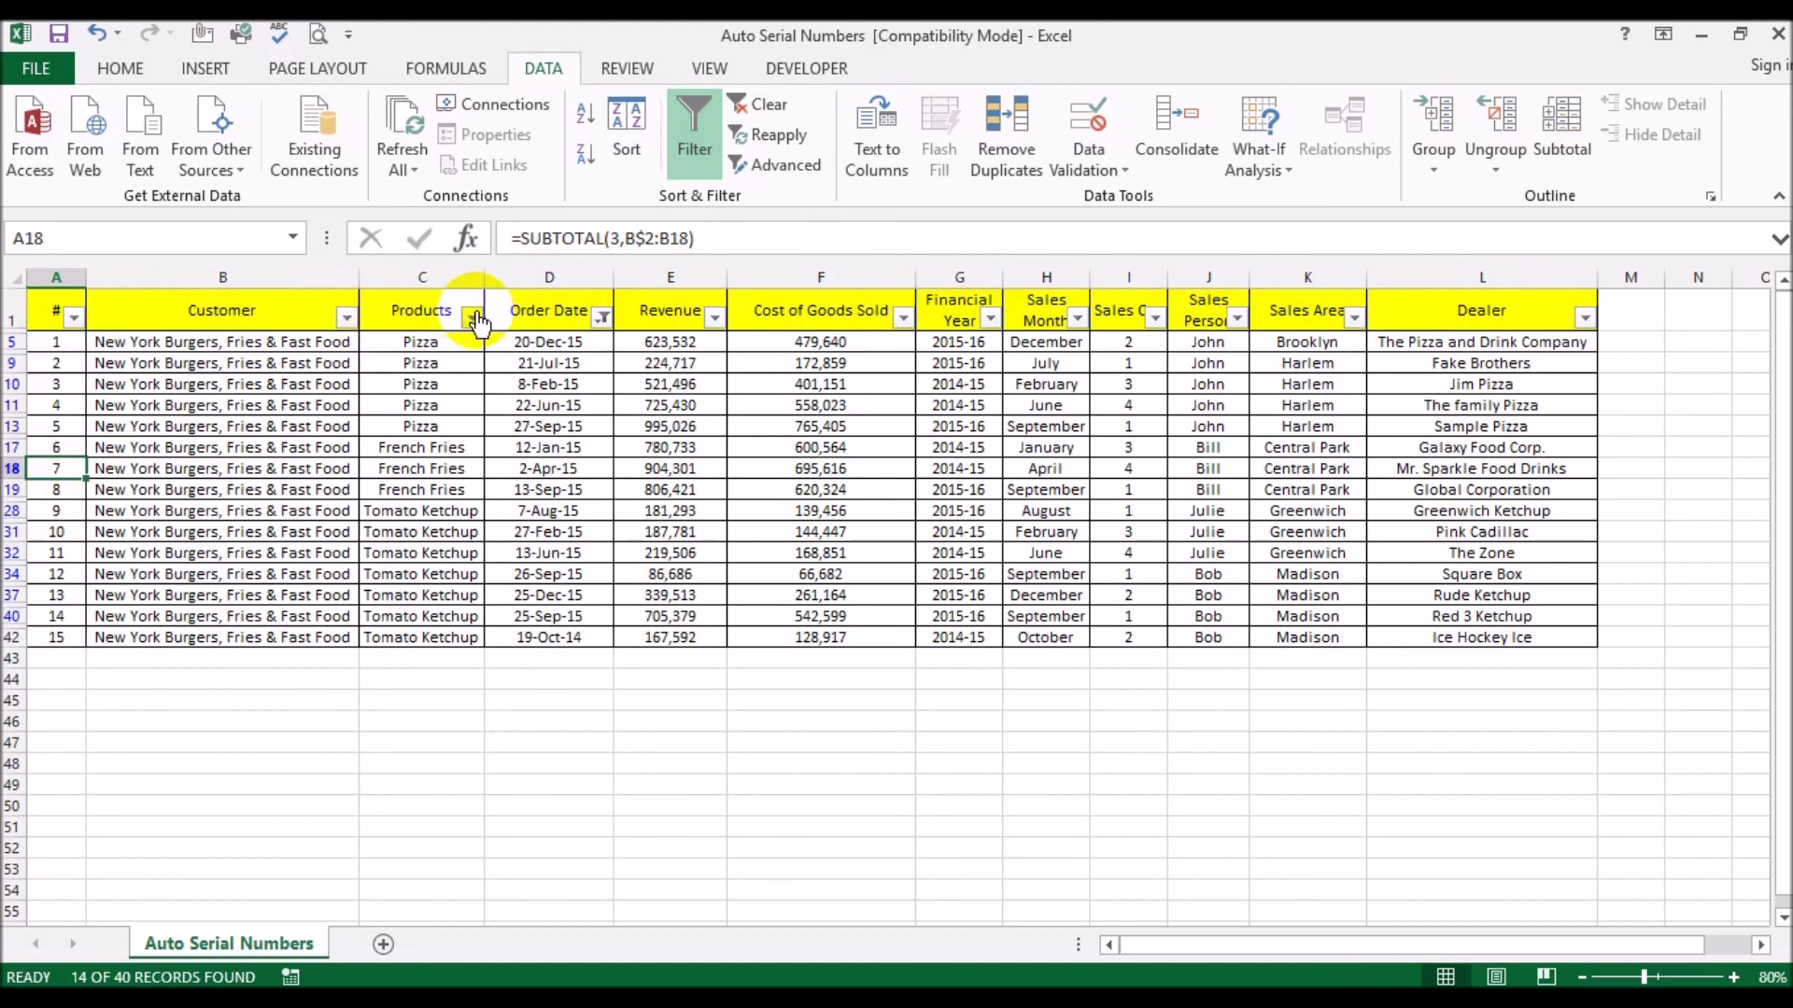